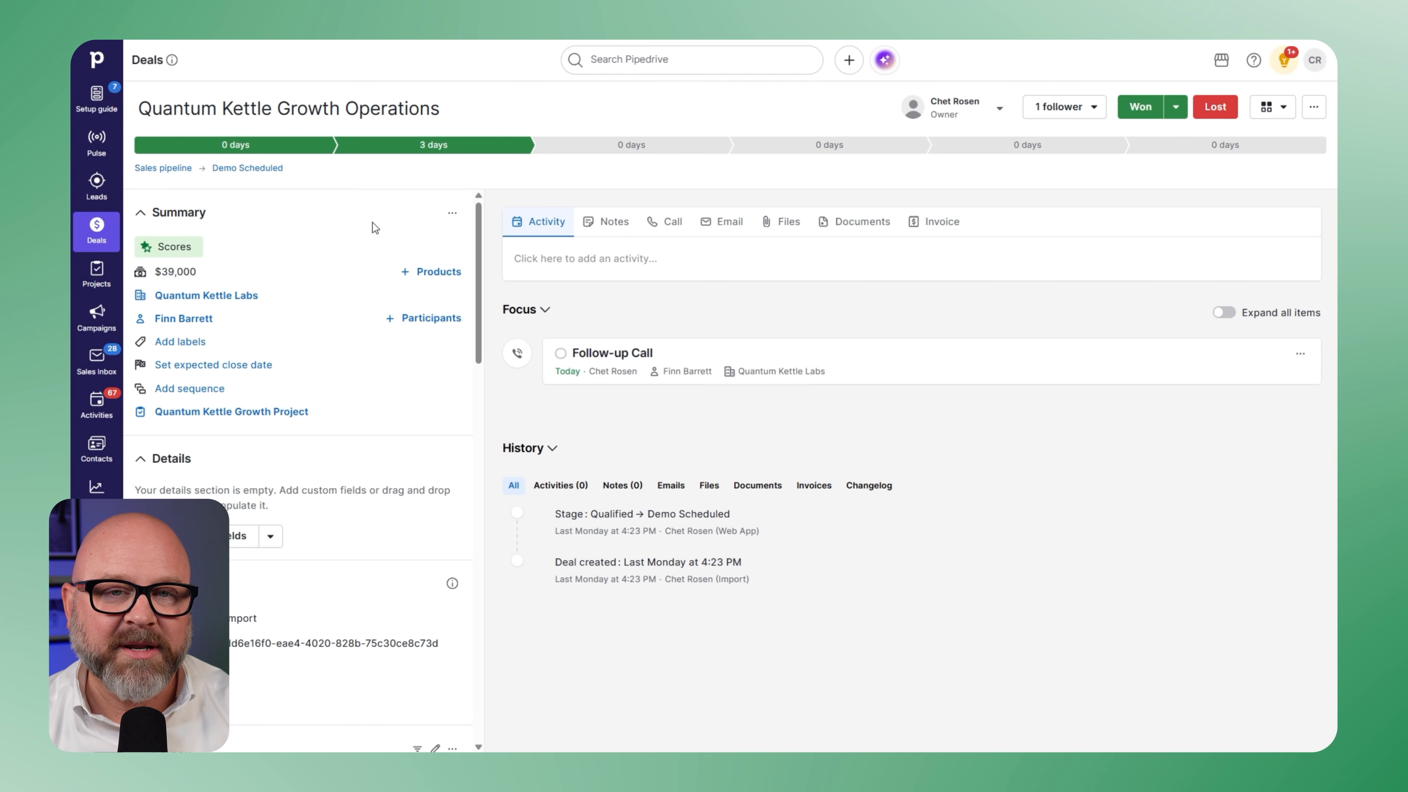
# - Start an email from the deal and begin adding a new email template in the template manager
pyautogui.click(718, 232)
pyautogui.click(569, 345)
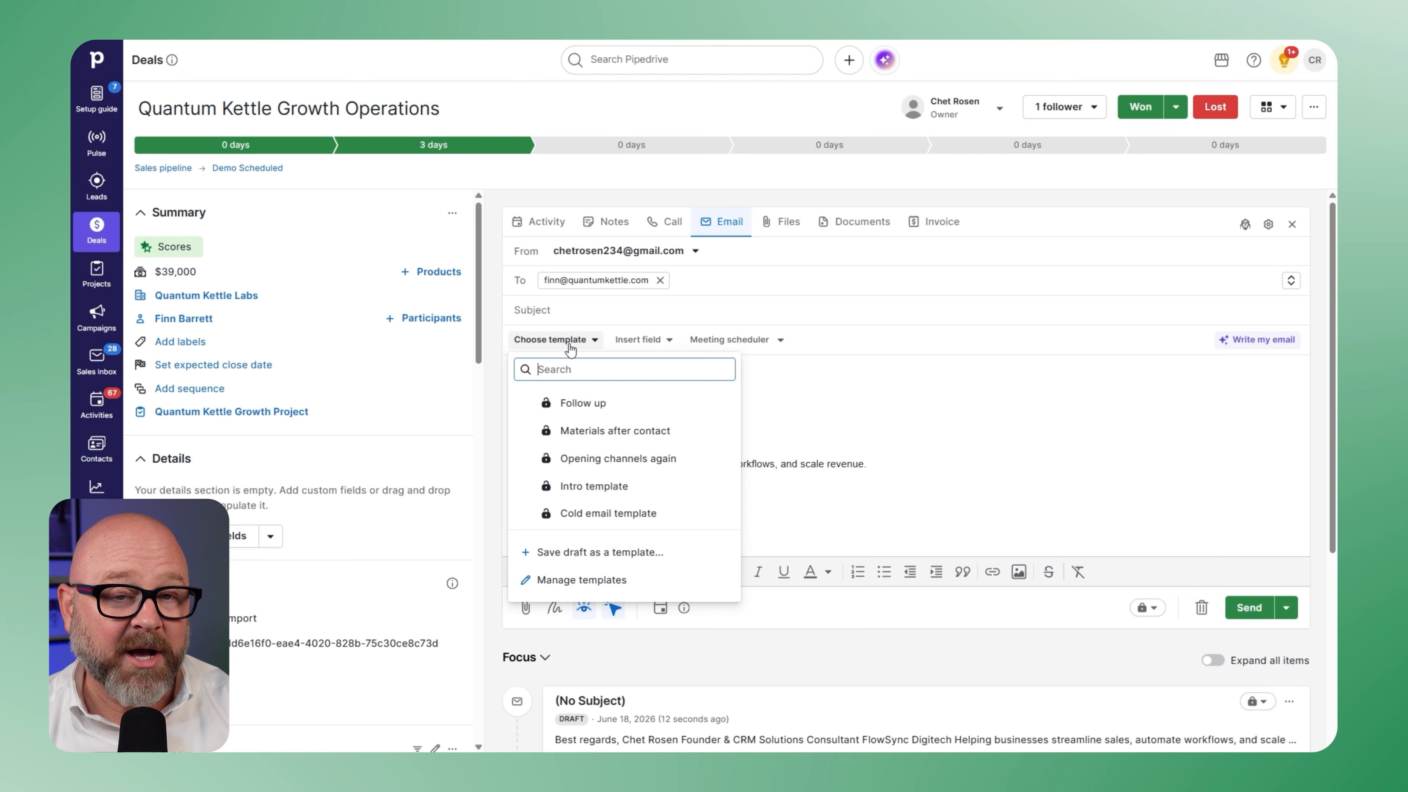
pyautogui.click(574, 581)
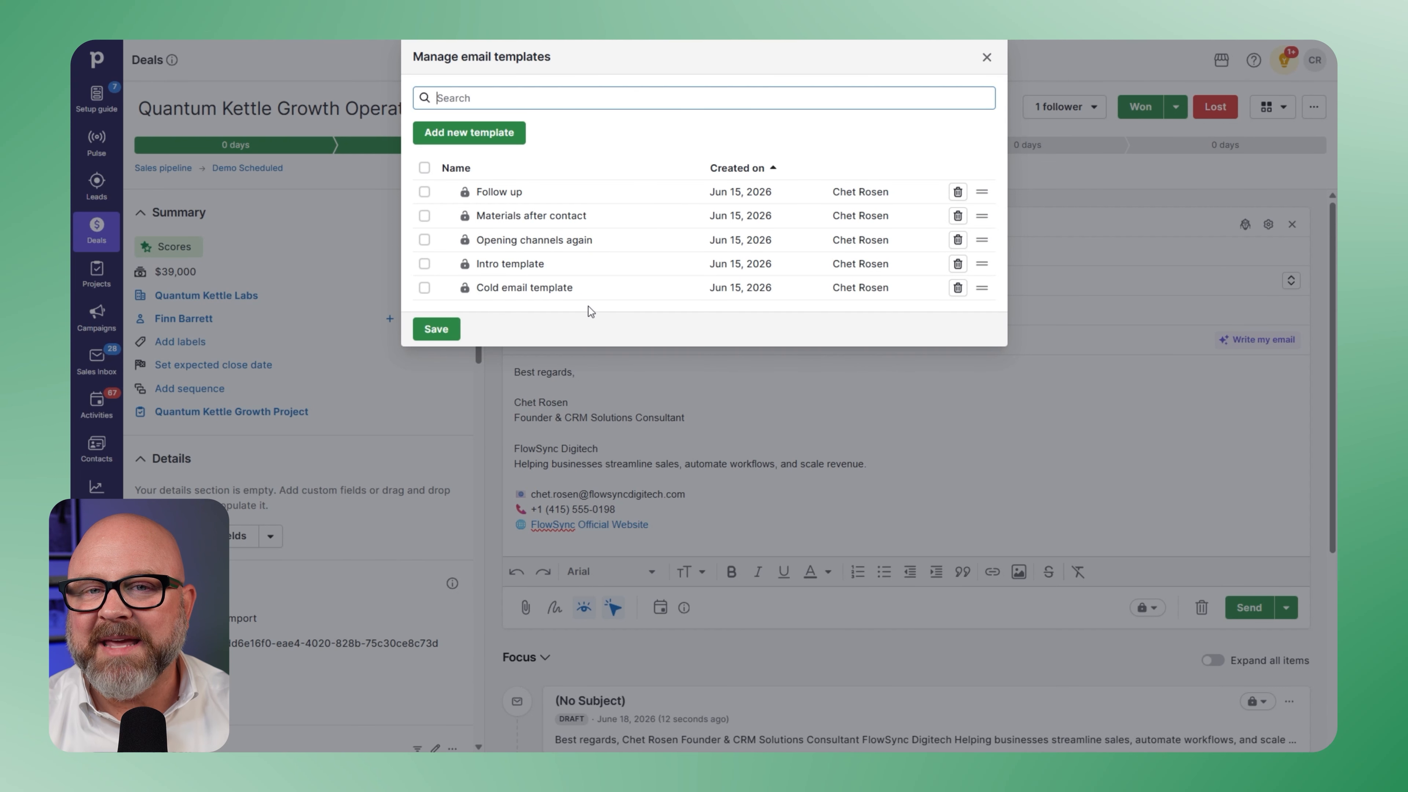
pyautogui.click(499, 138)
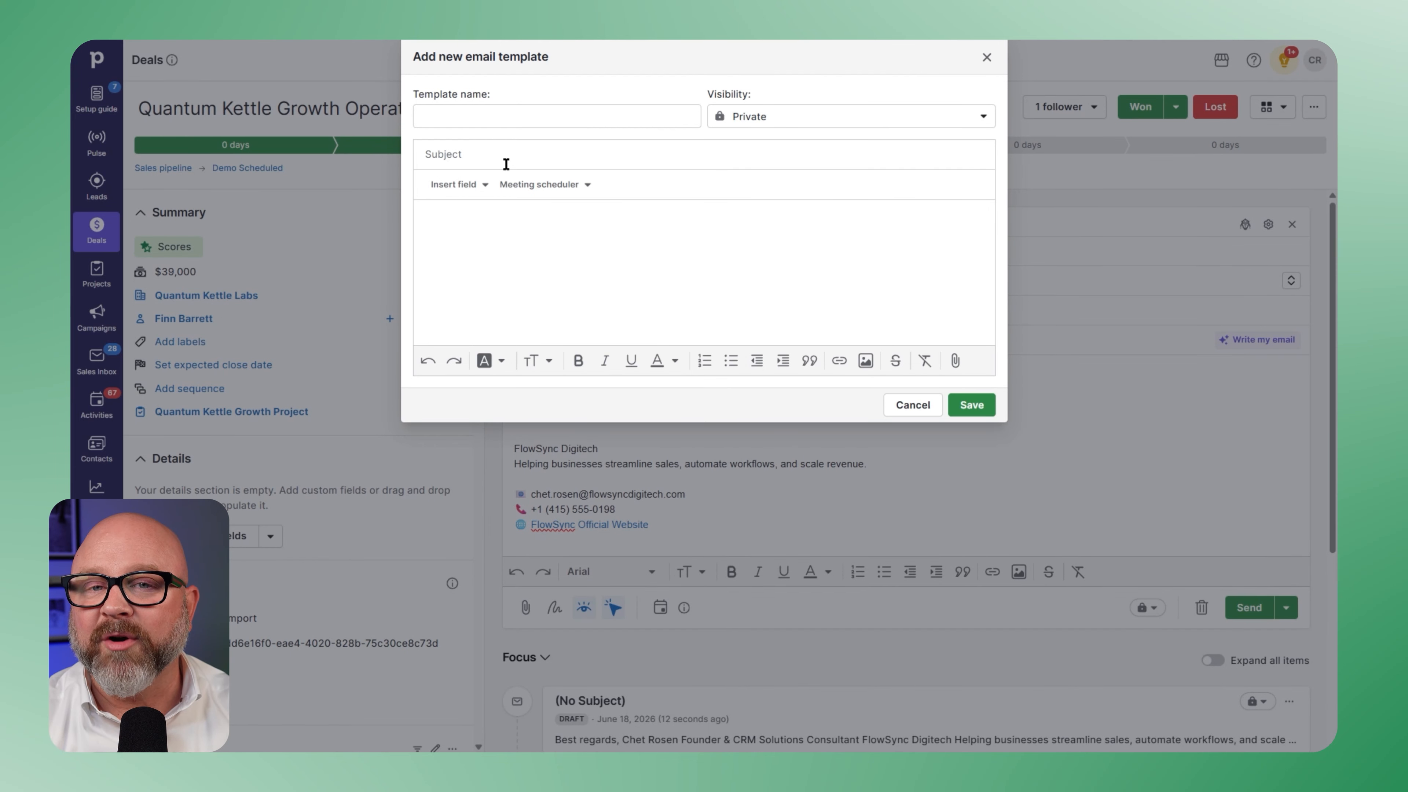
# - Name the email template "Demo Follow-Up" and set its visibility to Shared
pyautogui.click(468, 118)
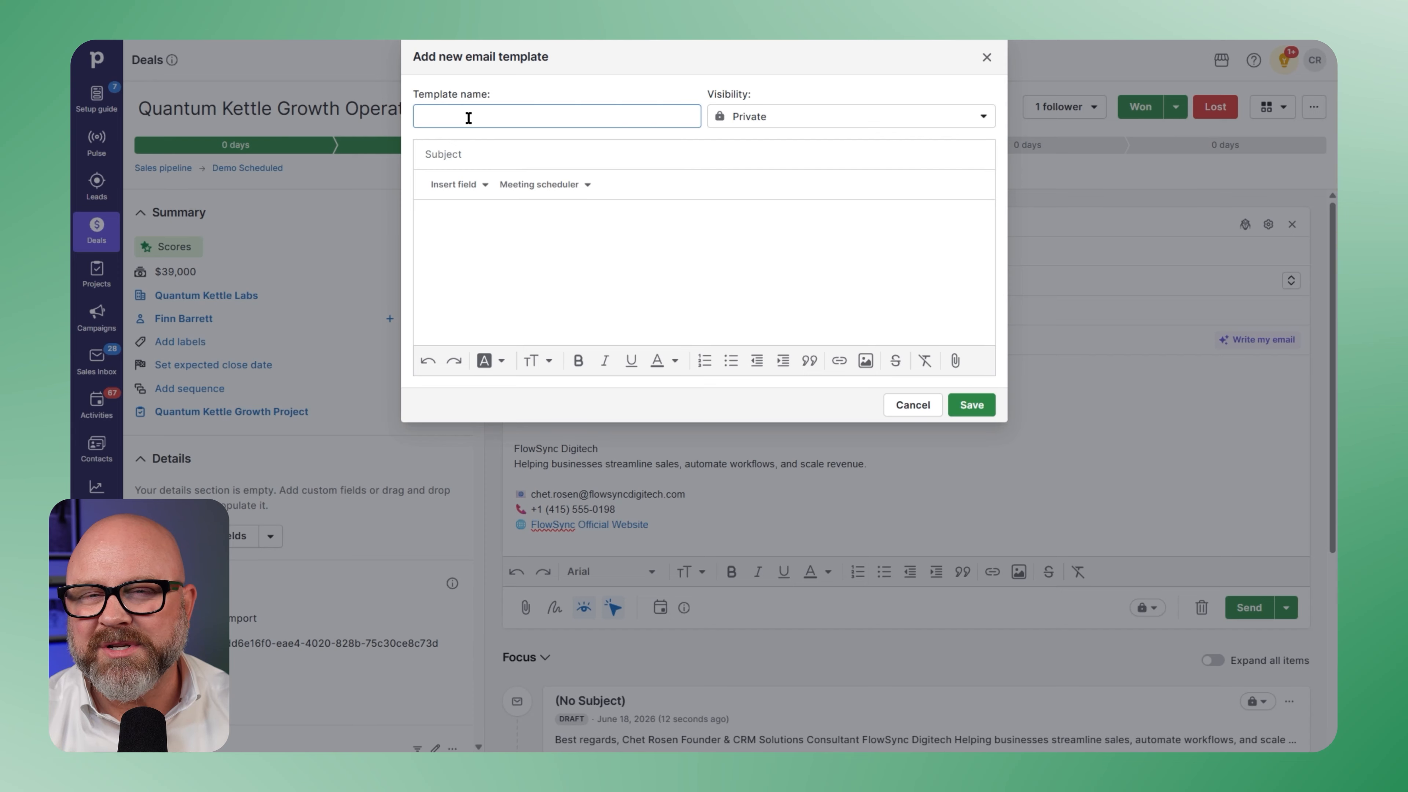
pyautogui.write('Demo Follow-Up')
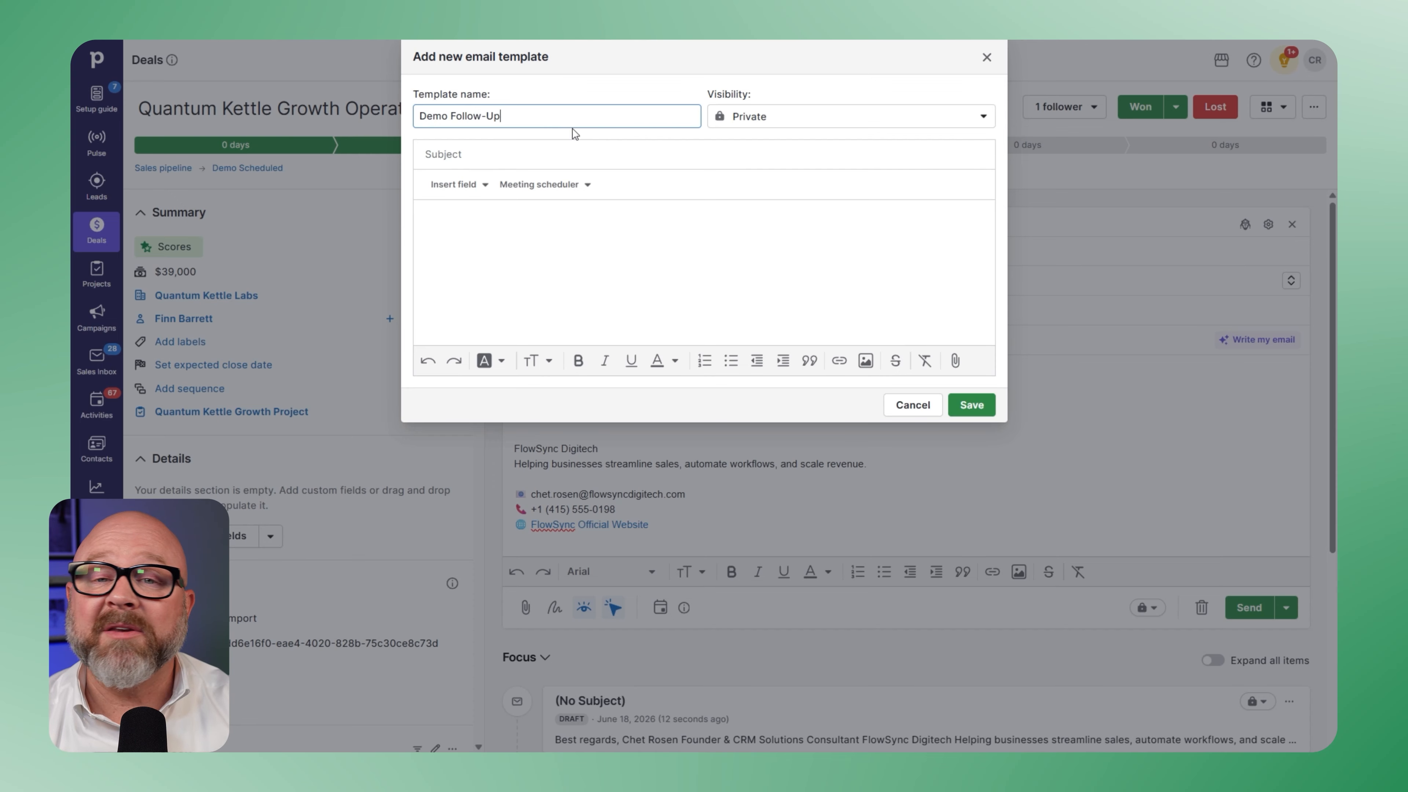
pyautogui.click(798, 119)
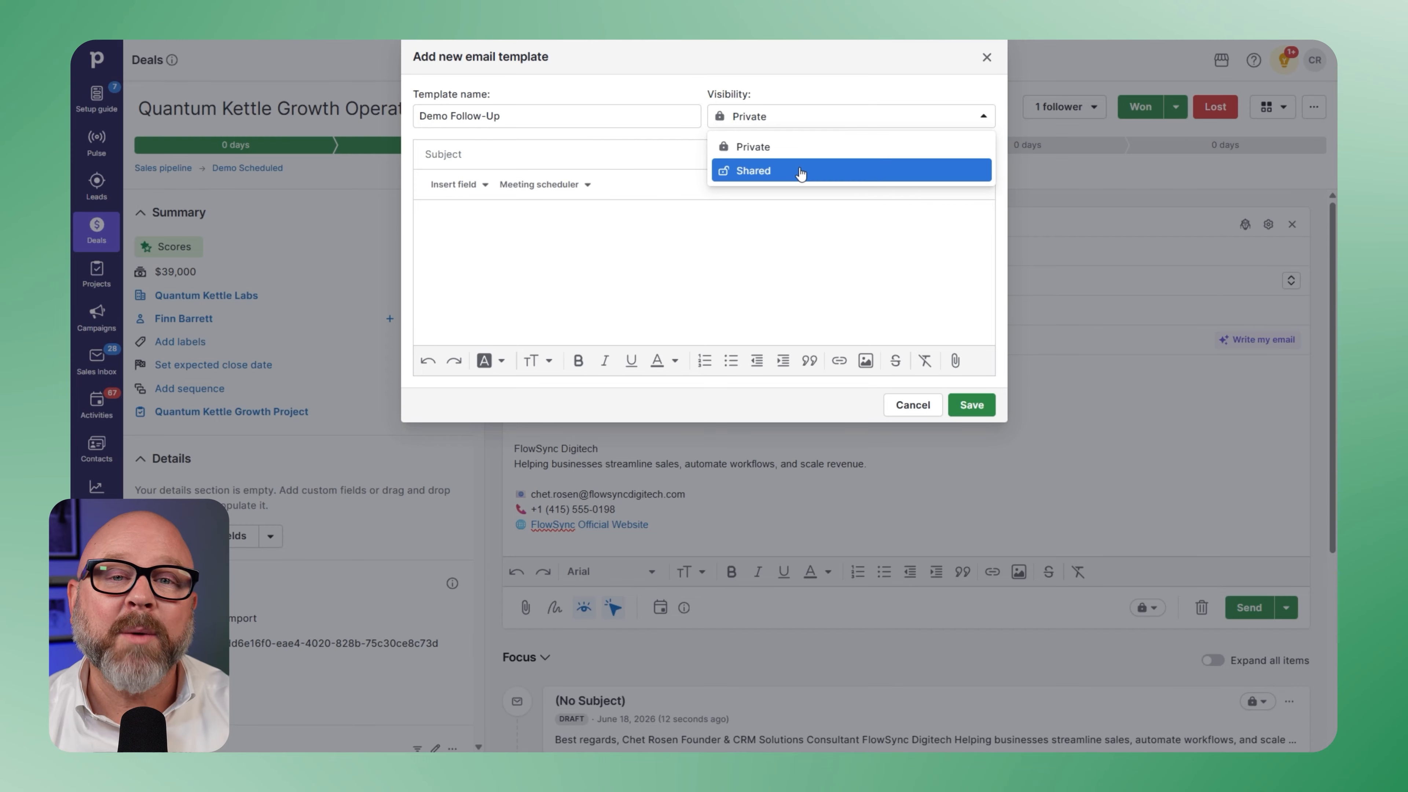
pyautogui.click(802, 173)
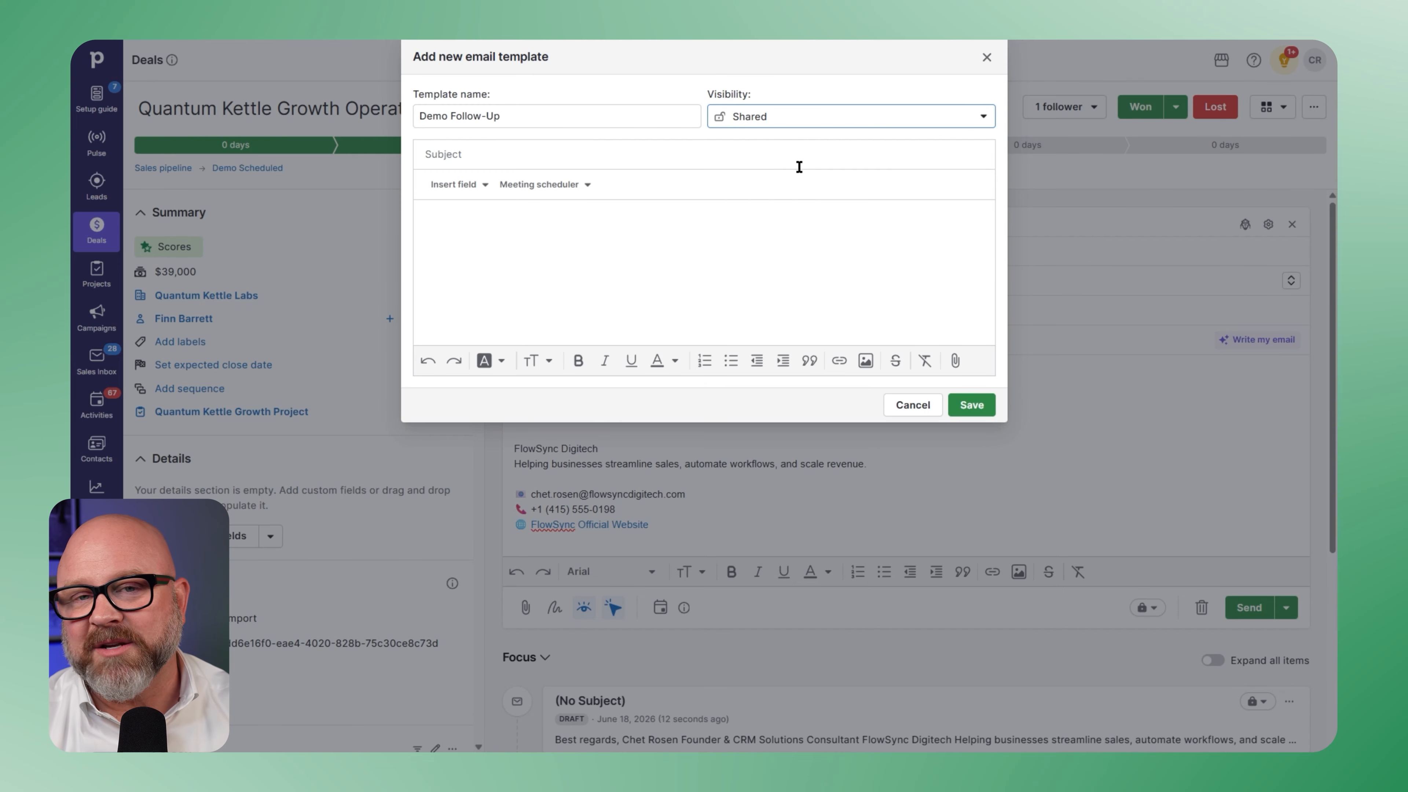
# - Paste the subject "Following Up on Your CRM & Automation Goals" and the copied follow-up message into the template
pyautogui.click(588, 159)
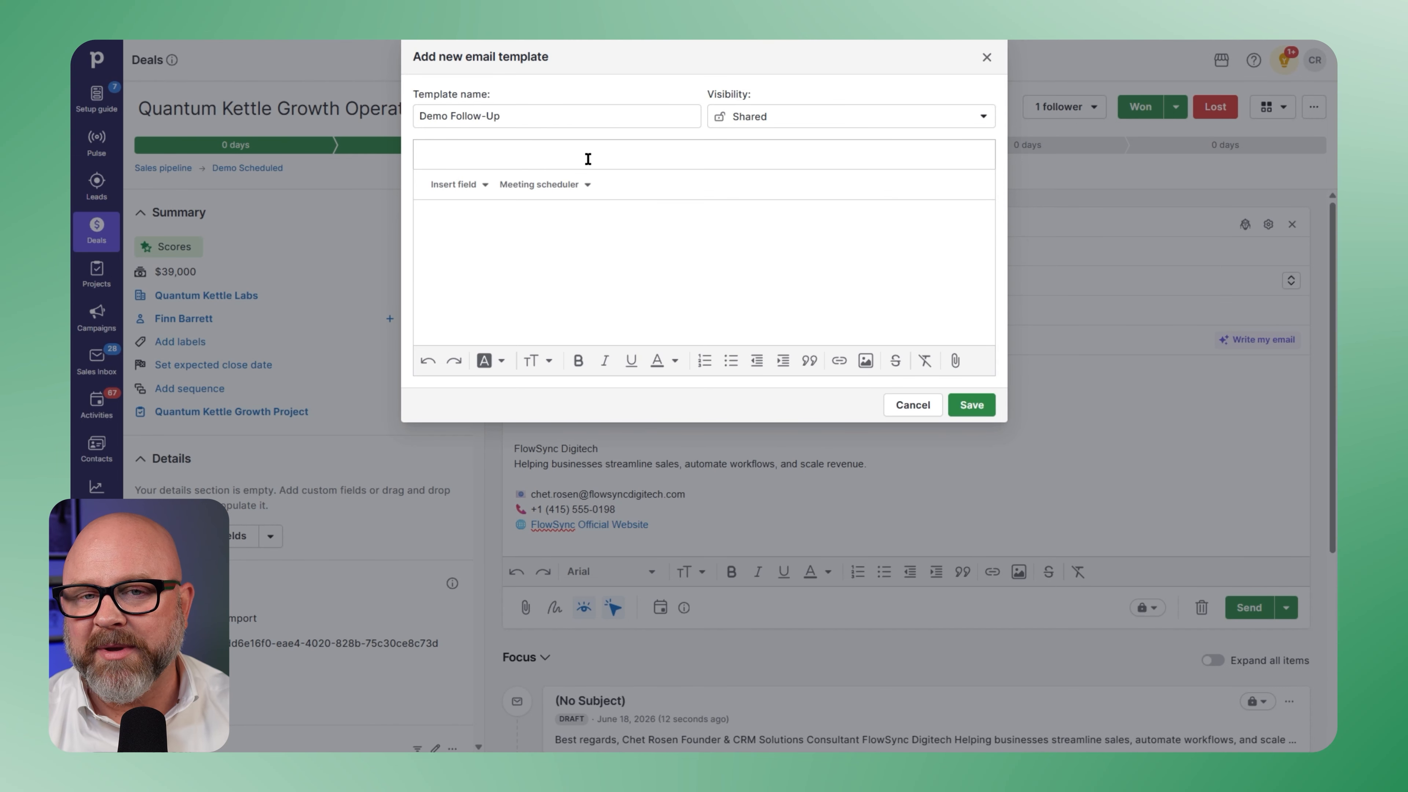
pyautogui.write('Following Up on Your CRM & Automation Goals')
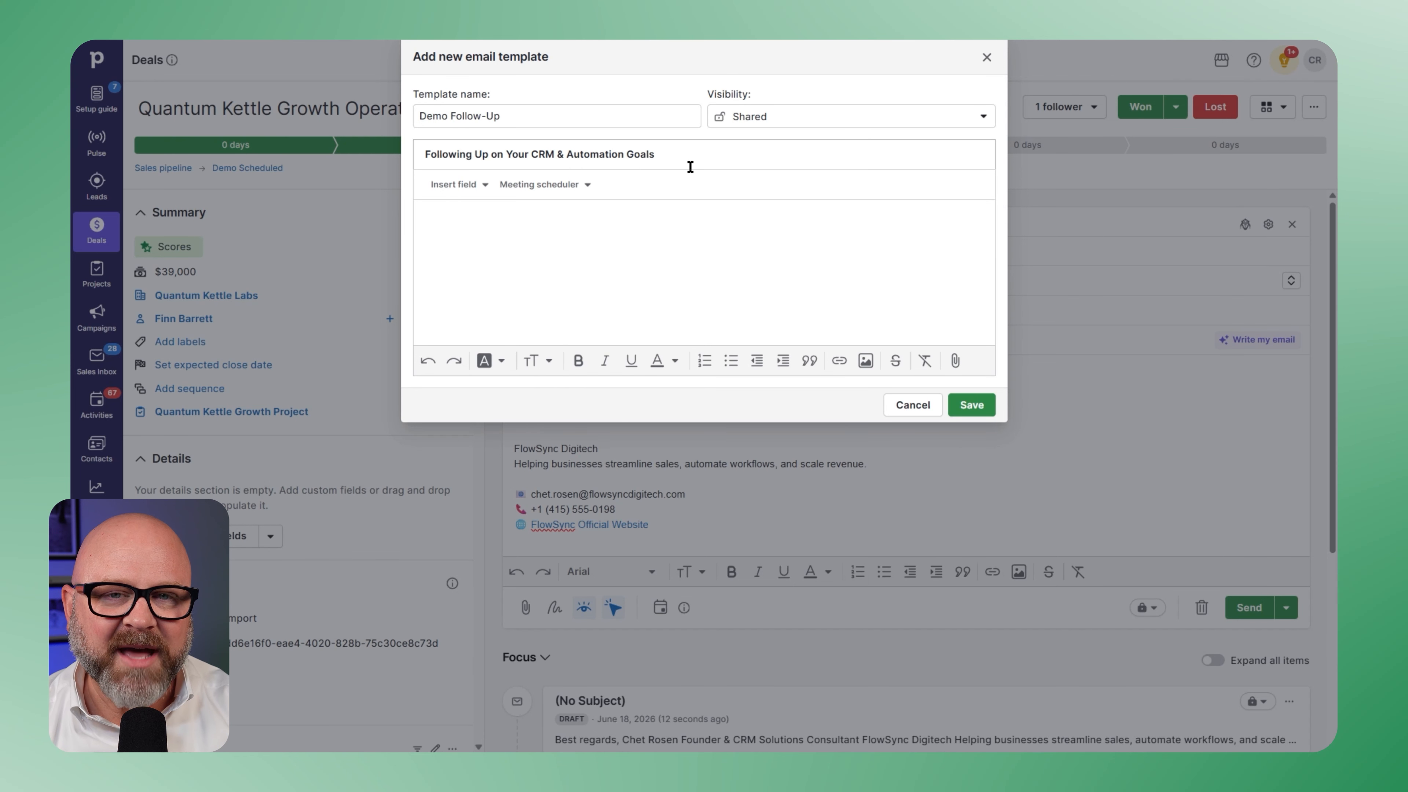
pyautogui.click(497, 245)
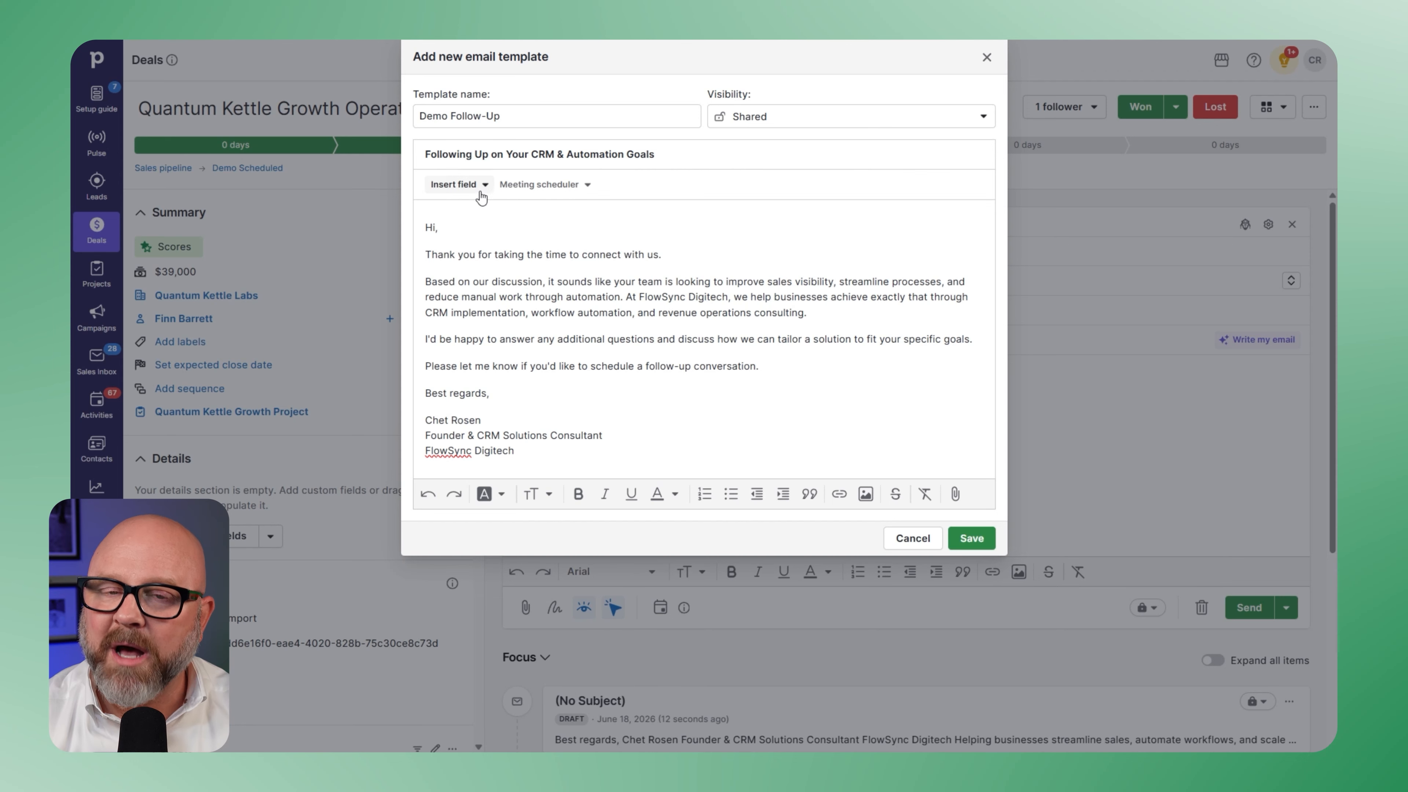
# - Insert the person's First Name merge field after "Hi" in the template's greeting
pyautogui.click(465, 186)
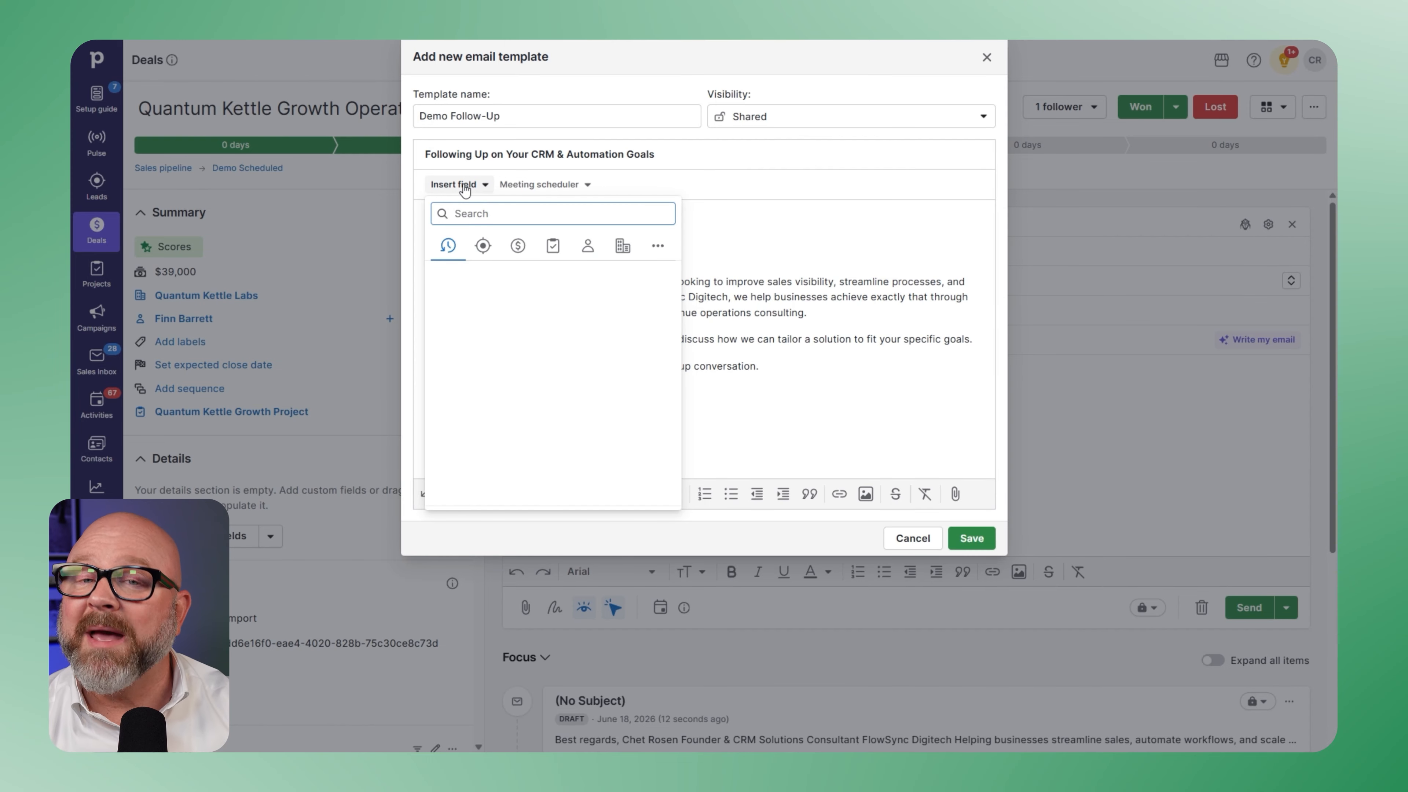
pyautogui.click(482, 245)
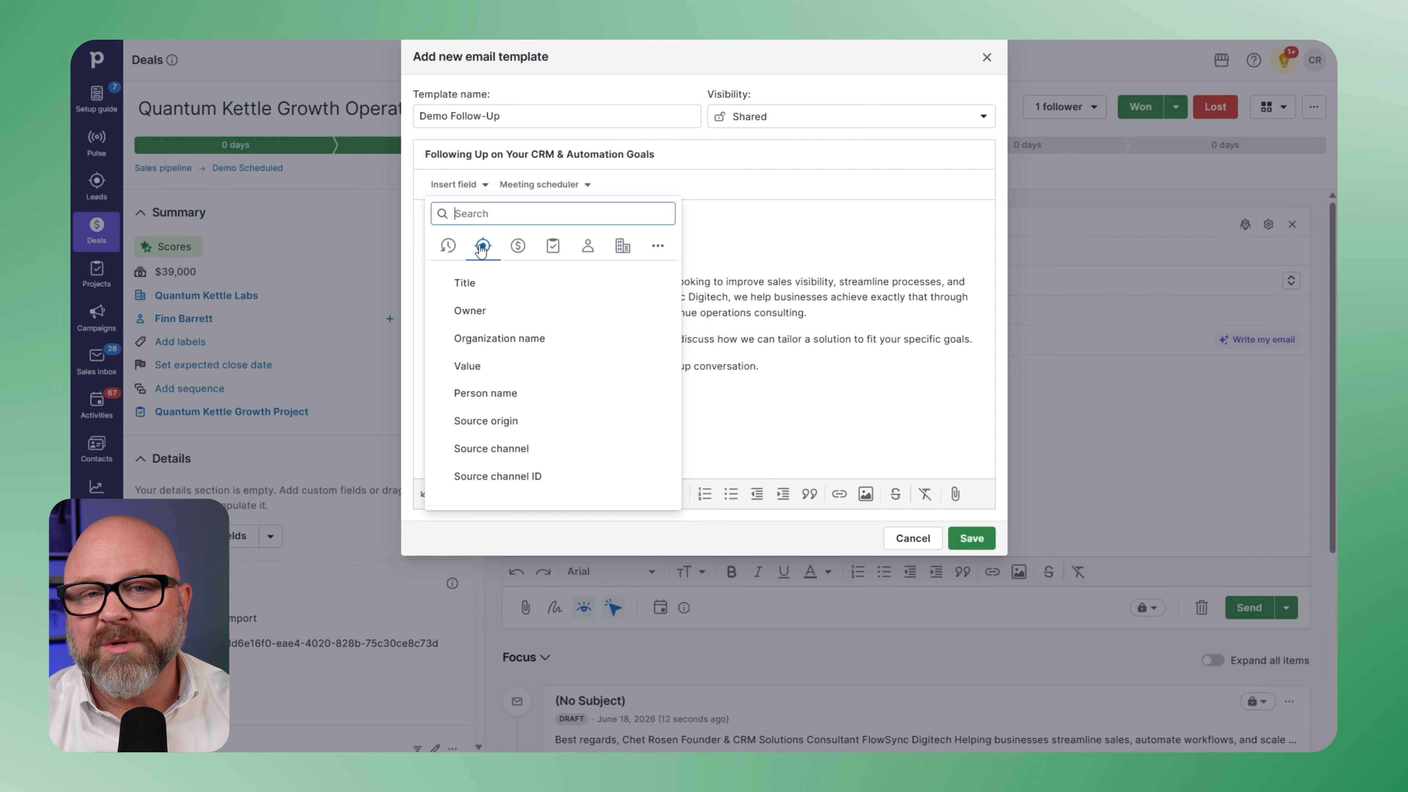
pyautogui.click(519, 247)
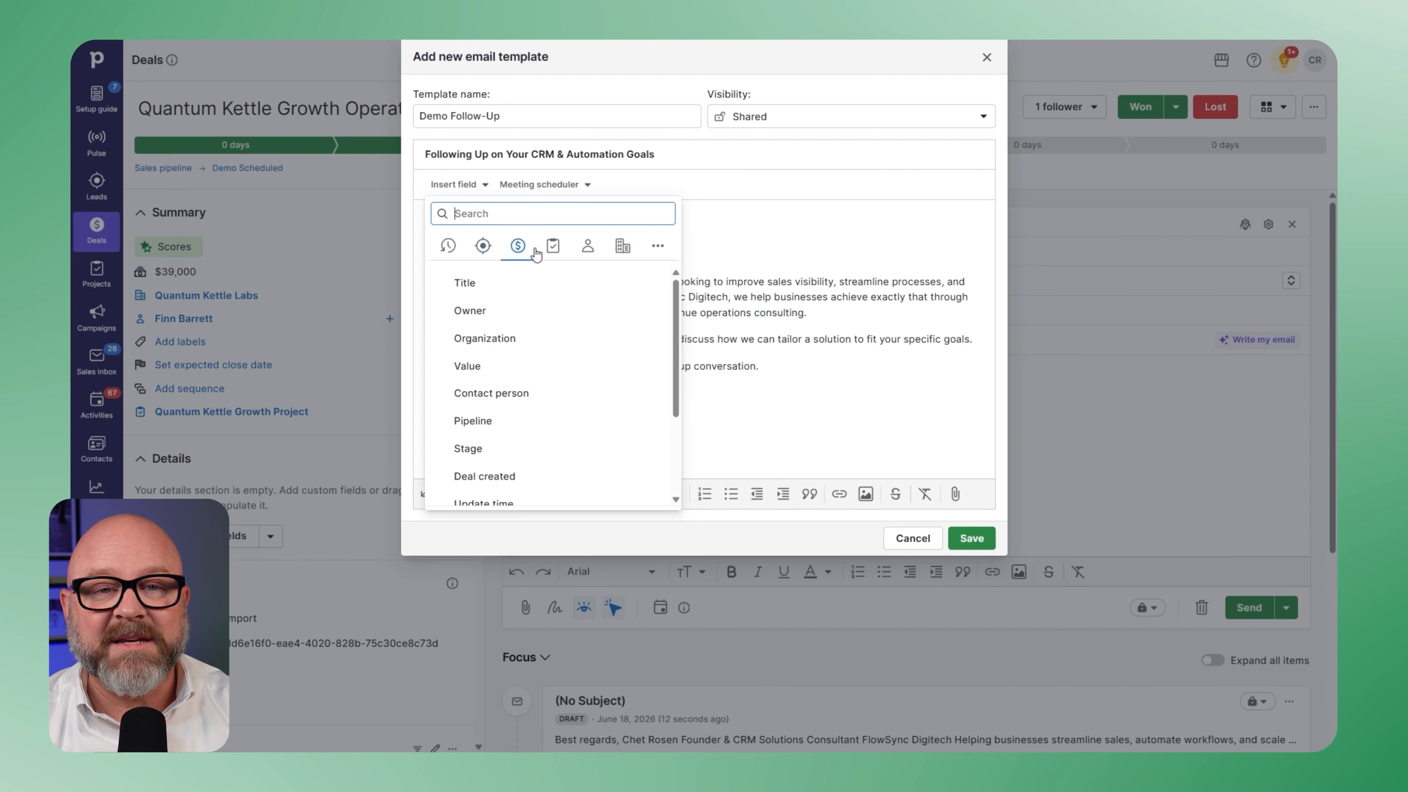
pyautogui.click(553, 249)
pyautogui.click(588, 247)
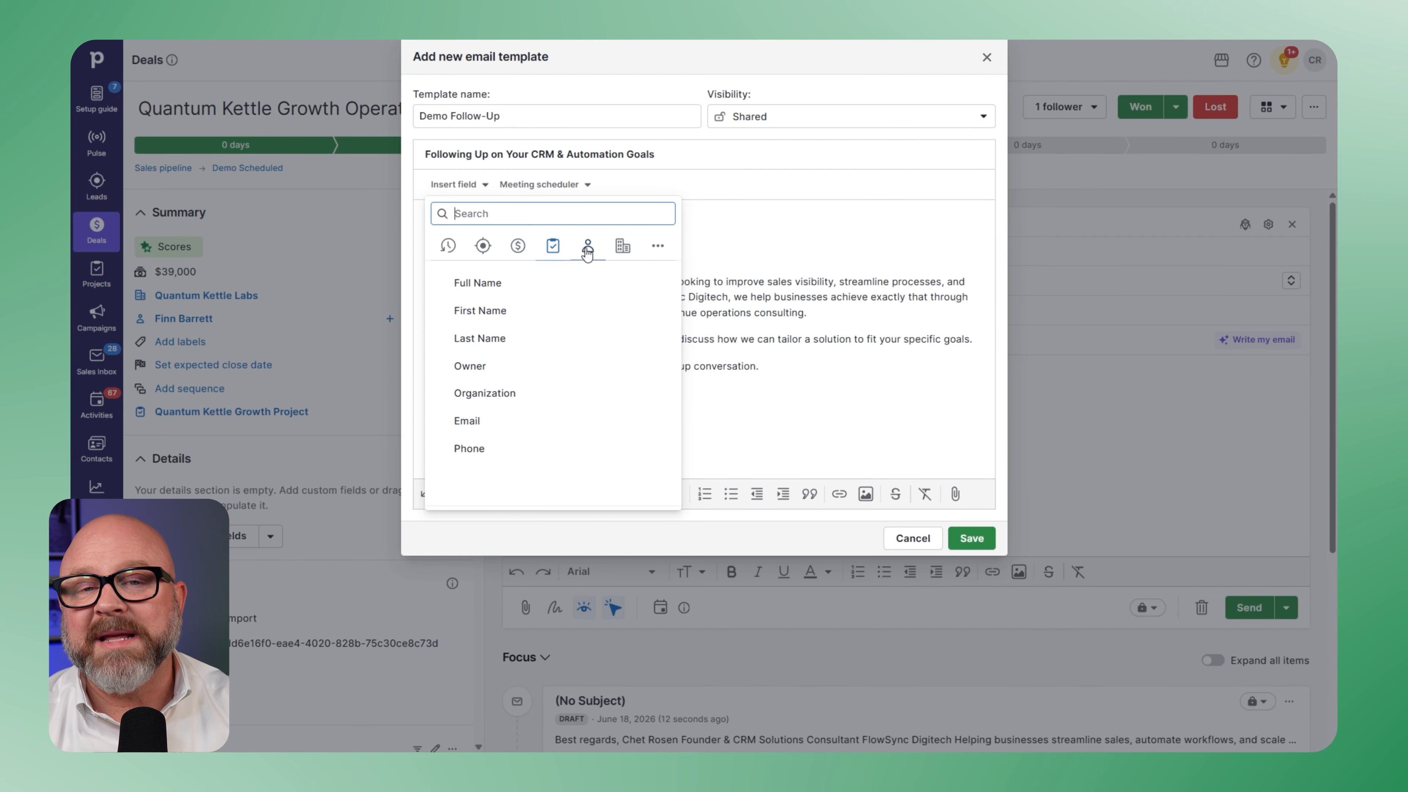
pyautogui.click(622, 249)
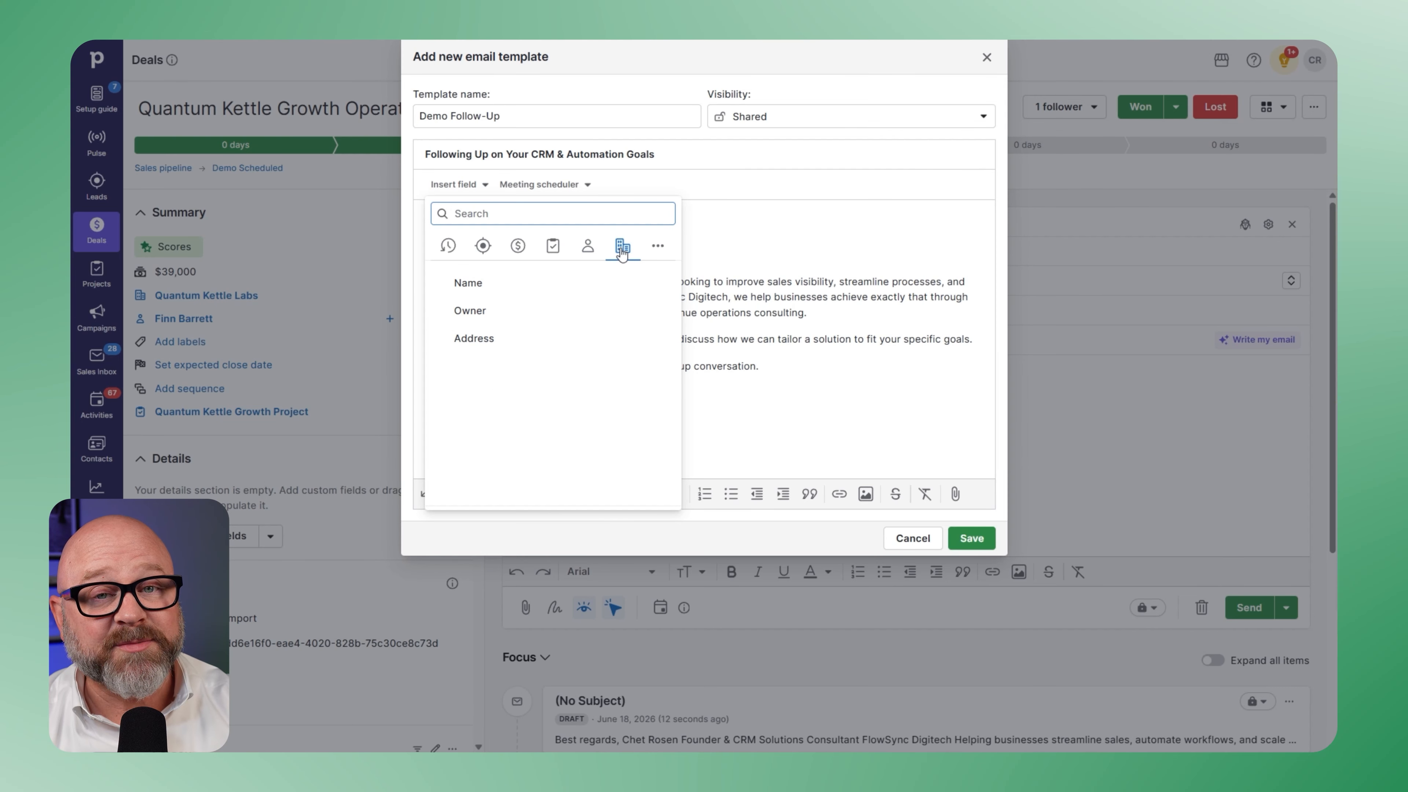
pyautogui.click(483, 247)
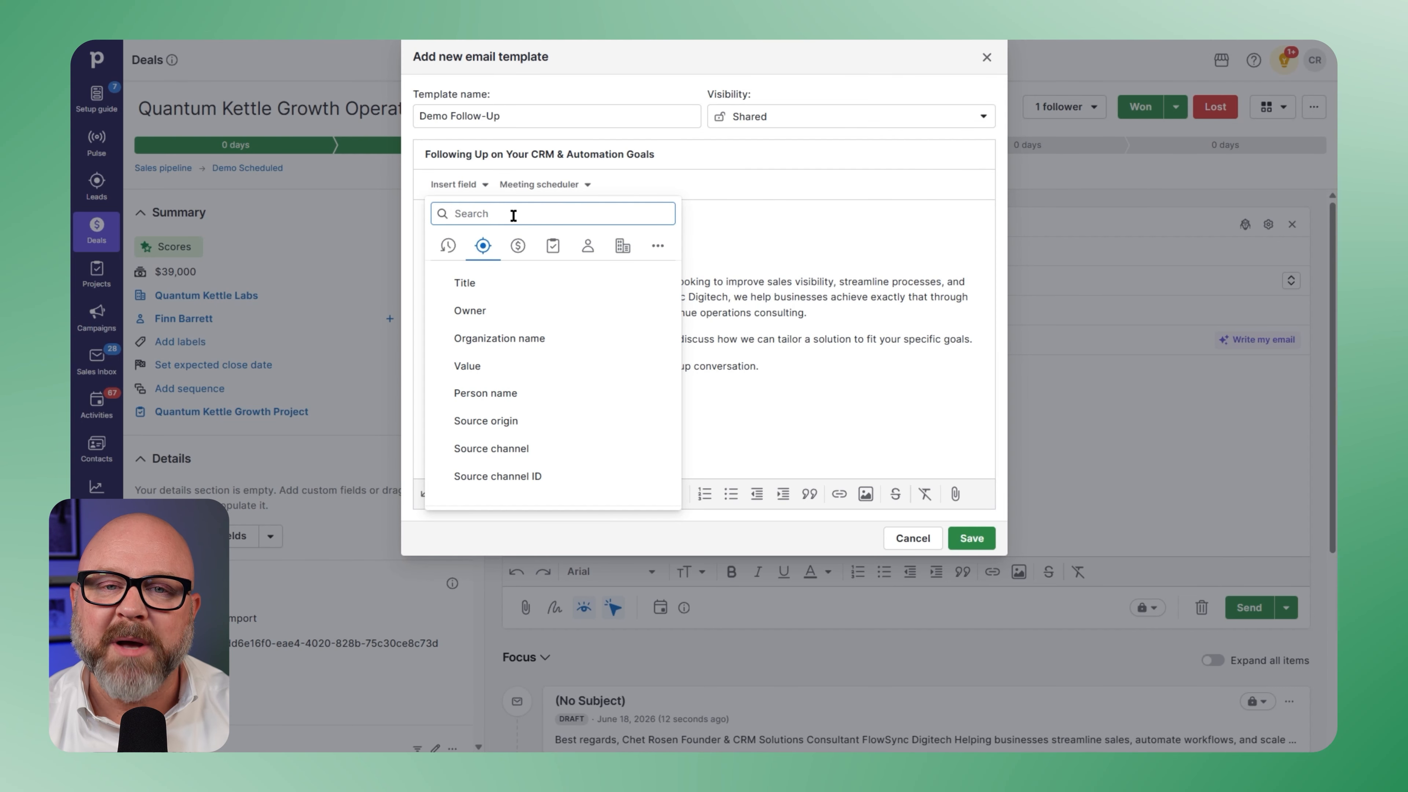
pyautogui.write('first')
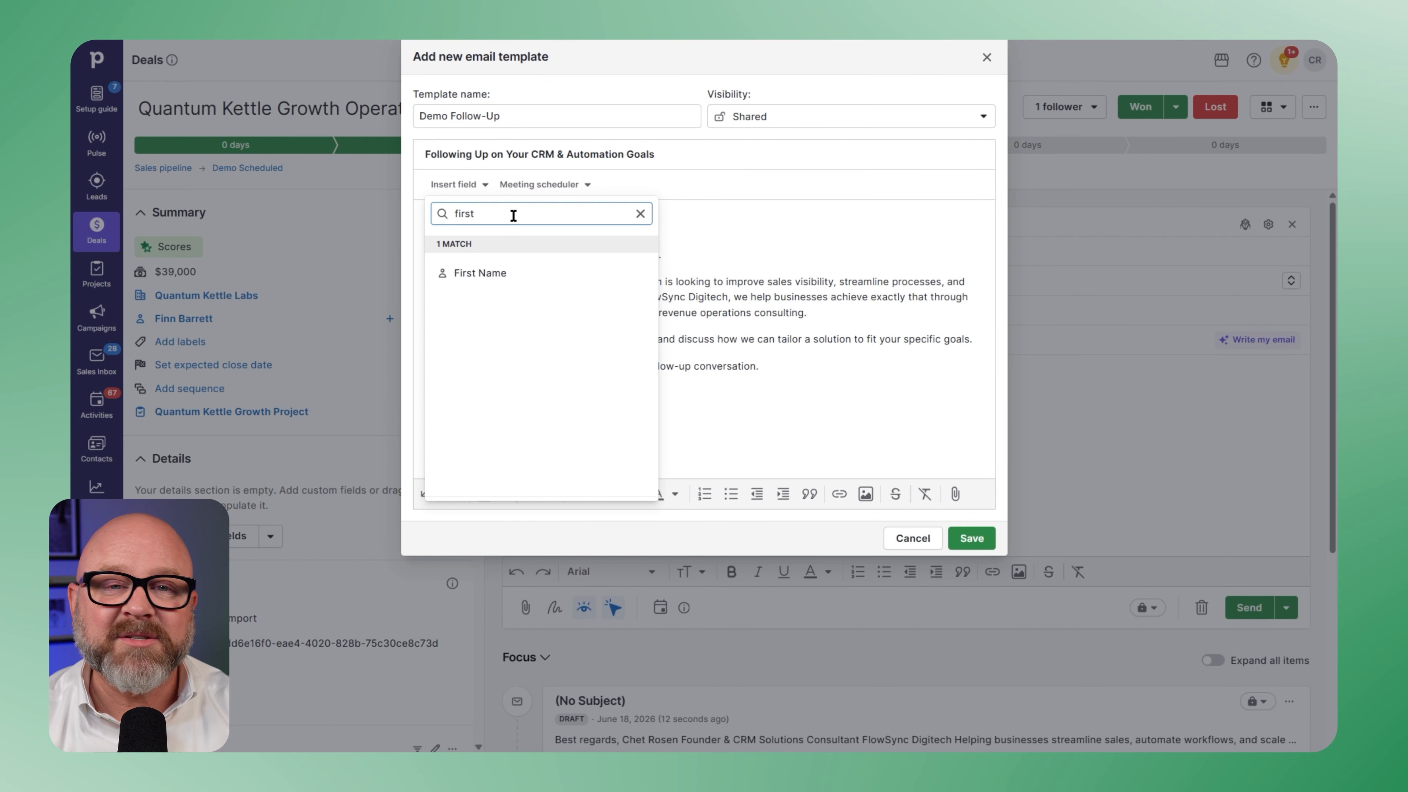
pyautogui.click(492, 273)
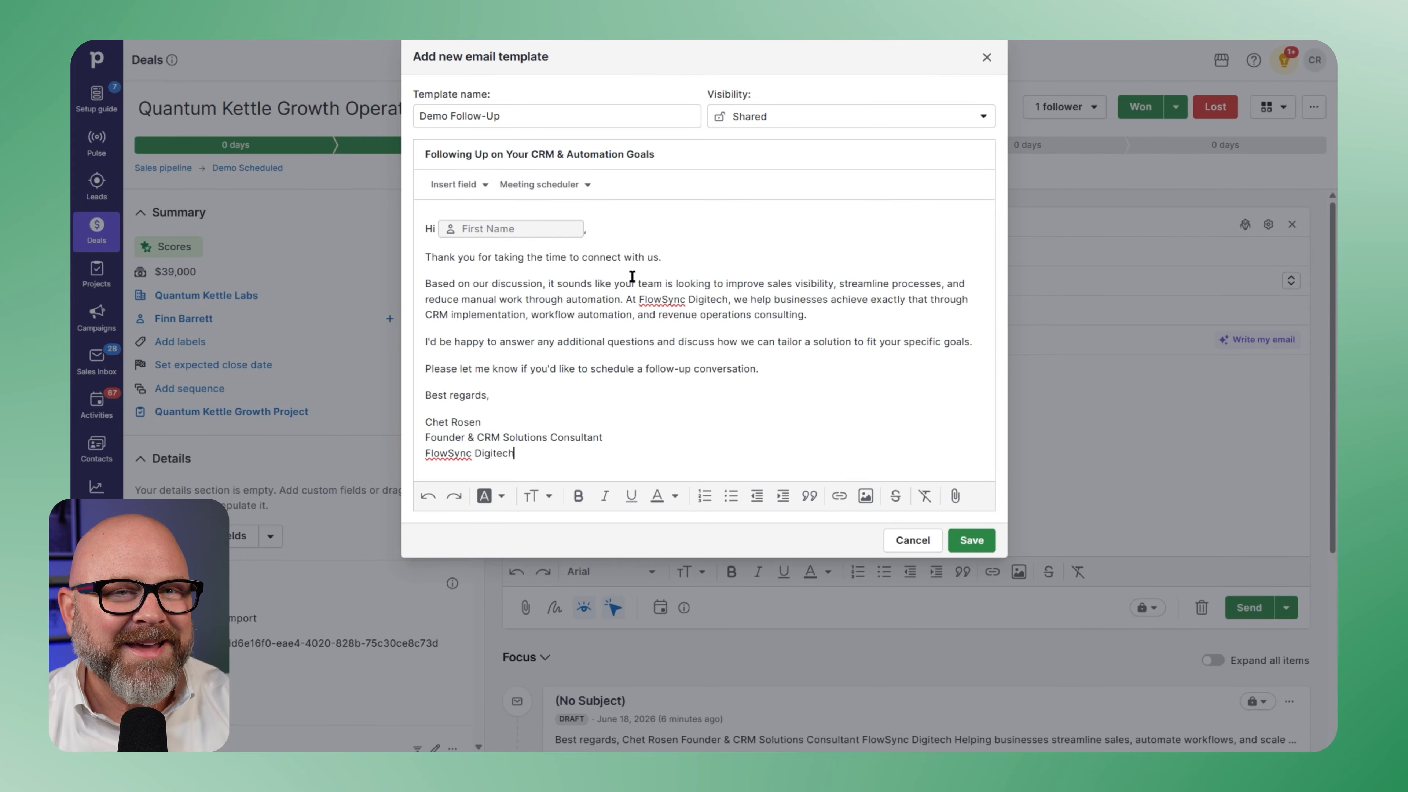
# - Add a new meeting availability to the scheduler, active from 06/22/2026 until 06/26/2026
pyautogui.click(540, 184)
pyautogui.click(555, 270)
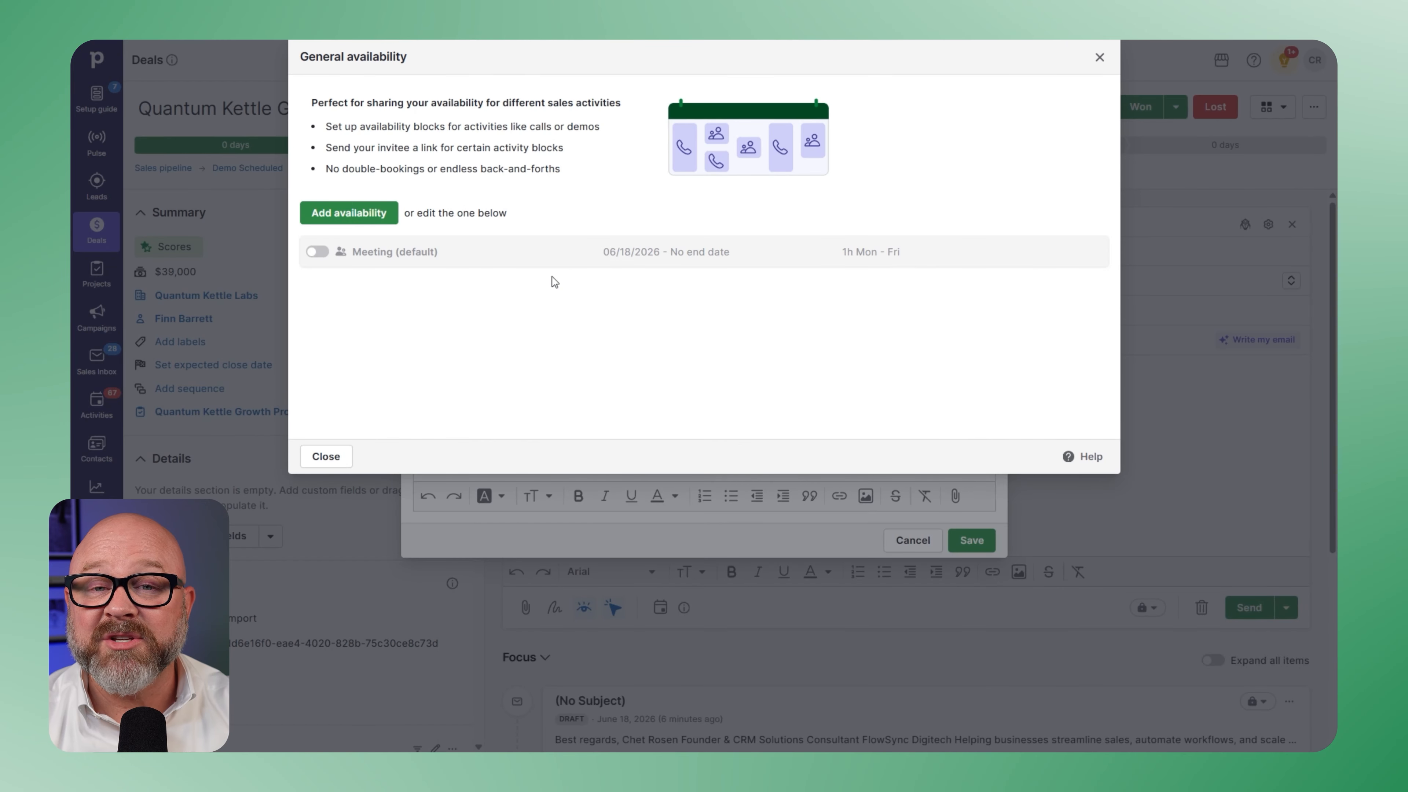
pyautogui.click(349, 213)
pyautogui.click(386, 183)
pyautogui.click(368, 338)
pyautogui.click(490, 182)
pyautogui.click(585, 337)
# - Set the availability to 10:00 AM–12:00 PM on Mondays, Tuesdays and Thursdays, and expand the buffer and time settings
pyautogui.click(451, 270)
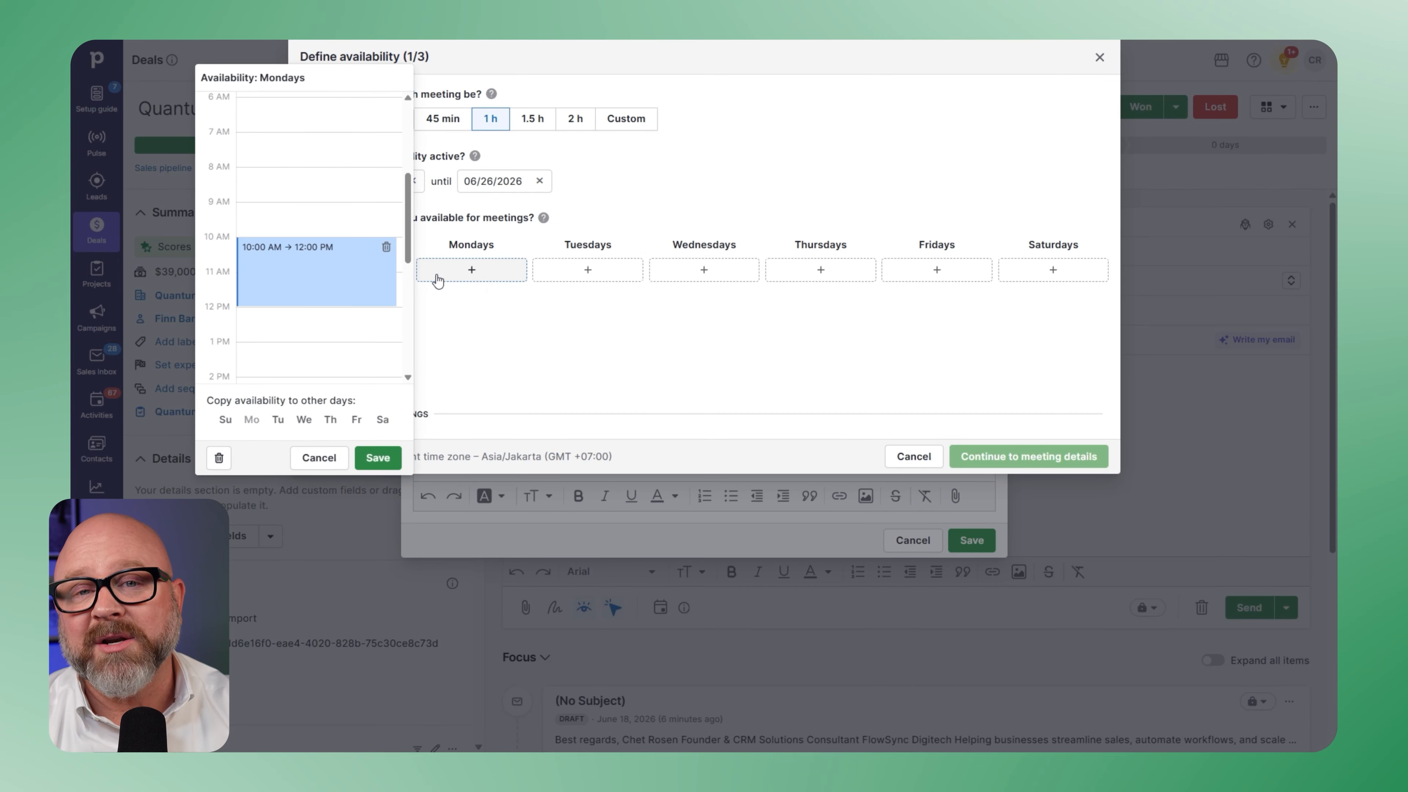
pyautogui.click(378, 458)
pyautogui.click(588, 270)
pyautogui.click(399, 275)
pyautogui.click(494, 465)
pyautogui.click(820, 270)
pyautogui.click(616, 225)
pyautogui.click(727, 459)
pyautogui.click(372, 414)
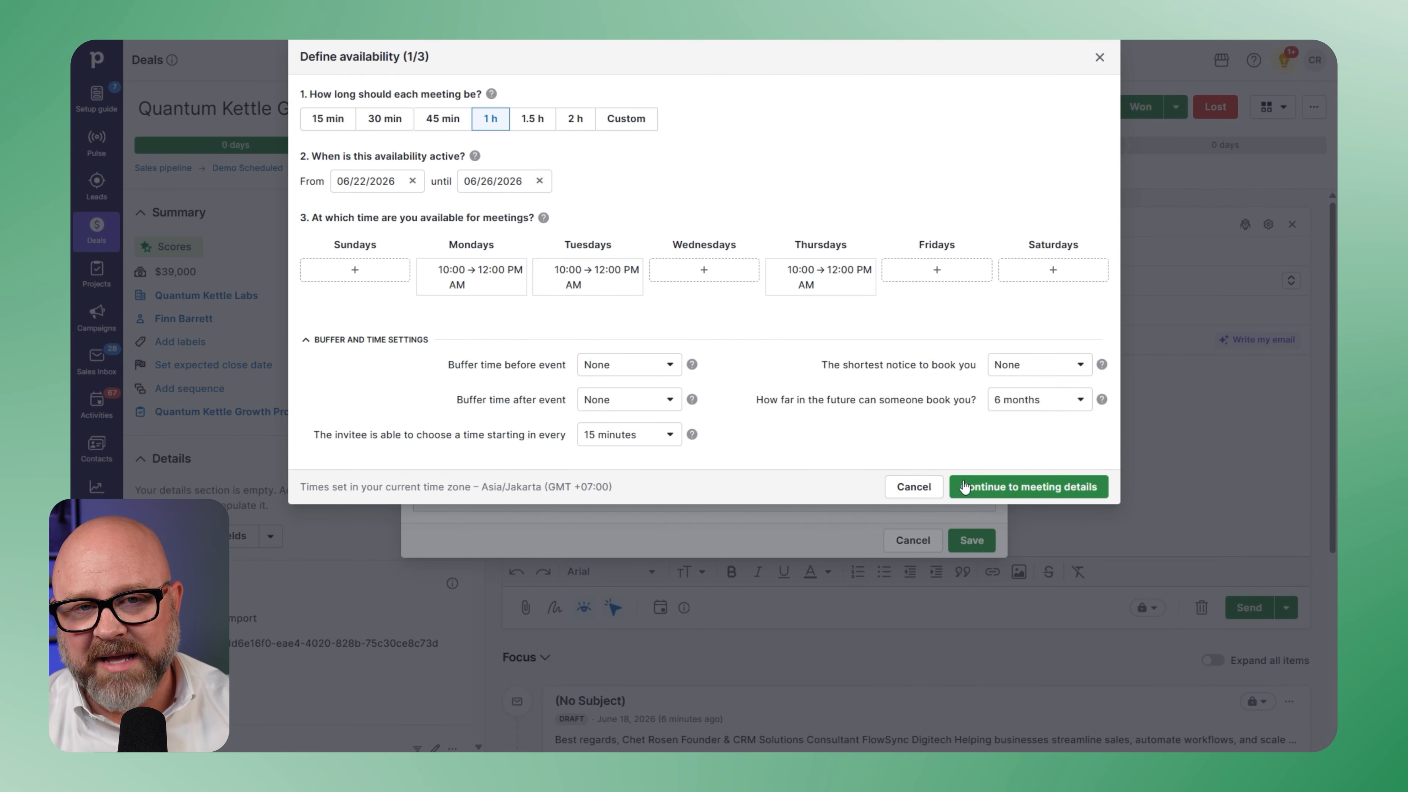
# - Finish the availability setup and insert its booking link after the template's follow-up conversation sentence
pyautogui.click(964, 486)
pyautogui.click(1074, 628)
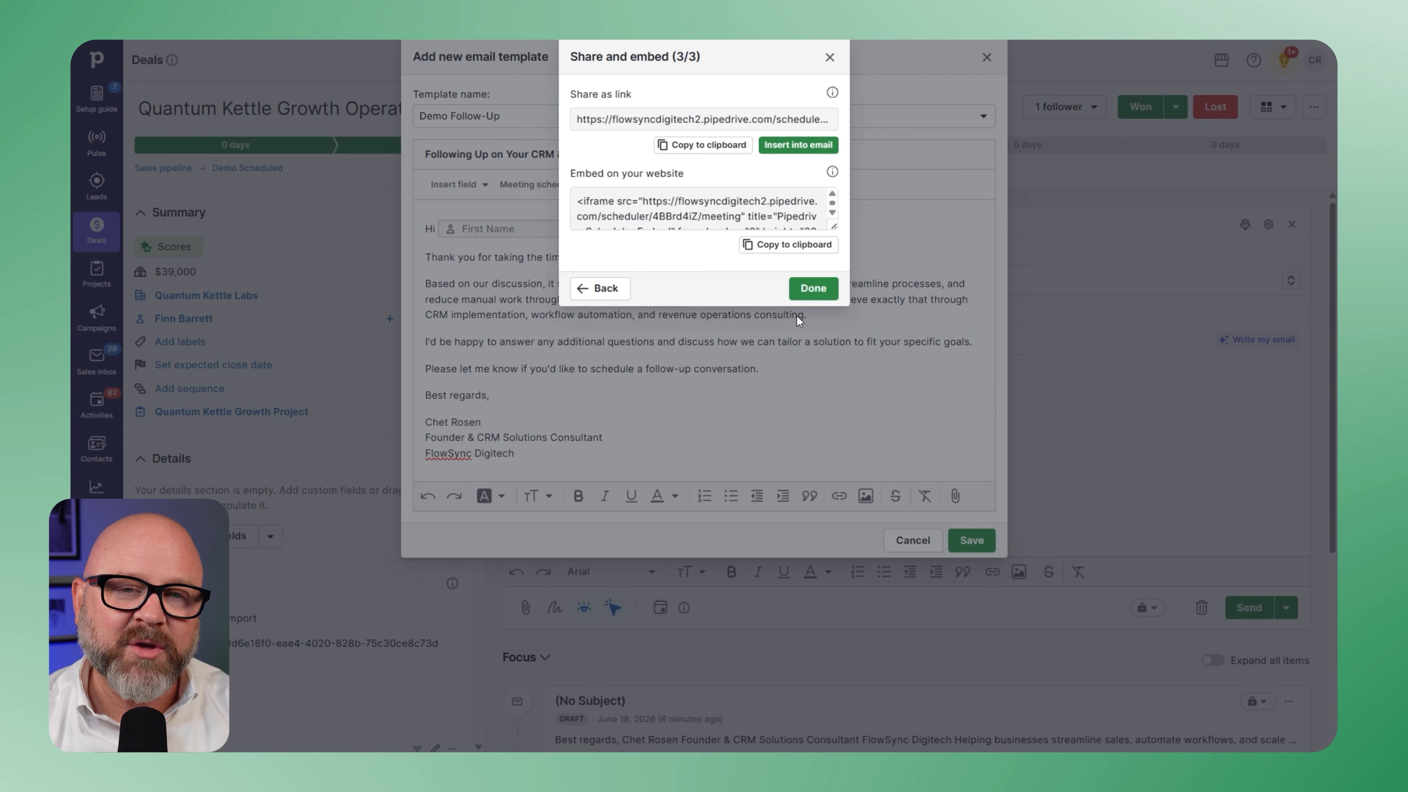
pyautogui.click(810, 290)
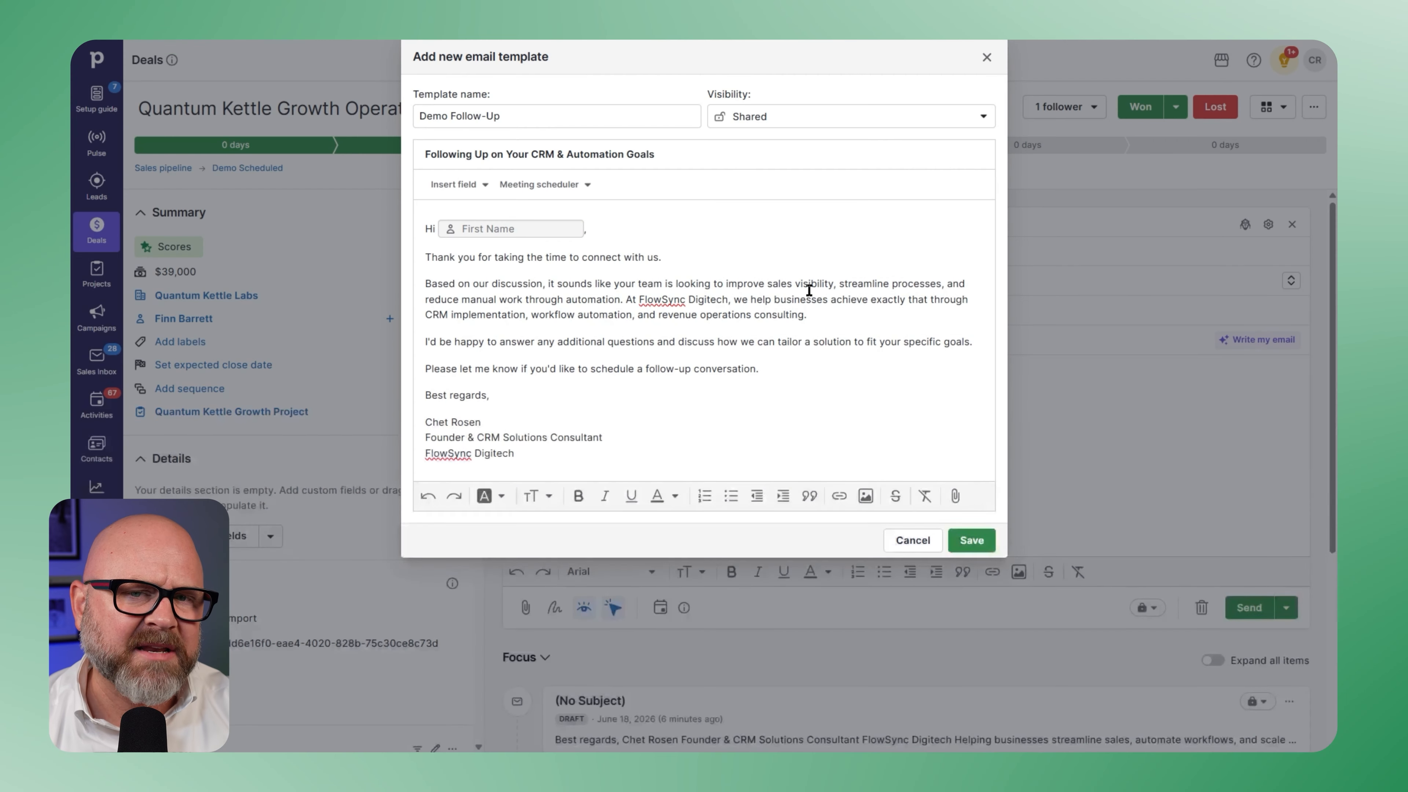
pyautogui.click(580, 190)
pyautogui.click(583, 233)
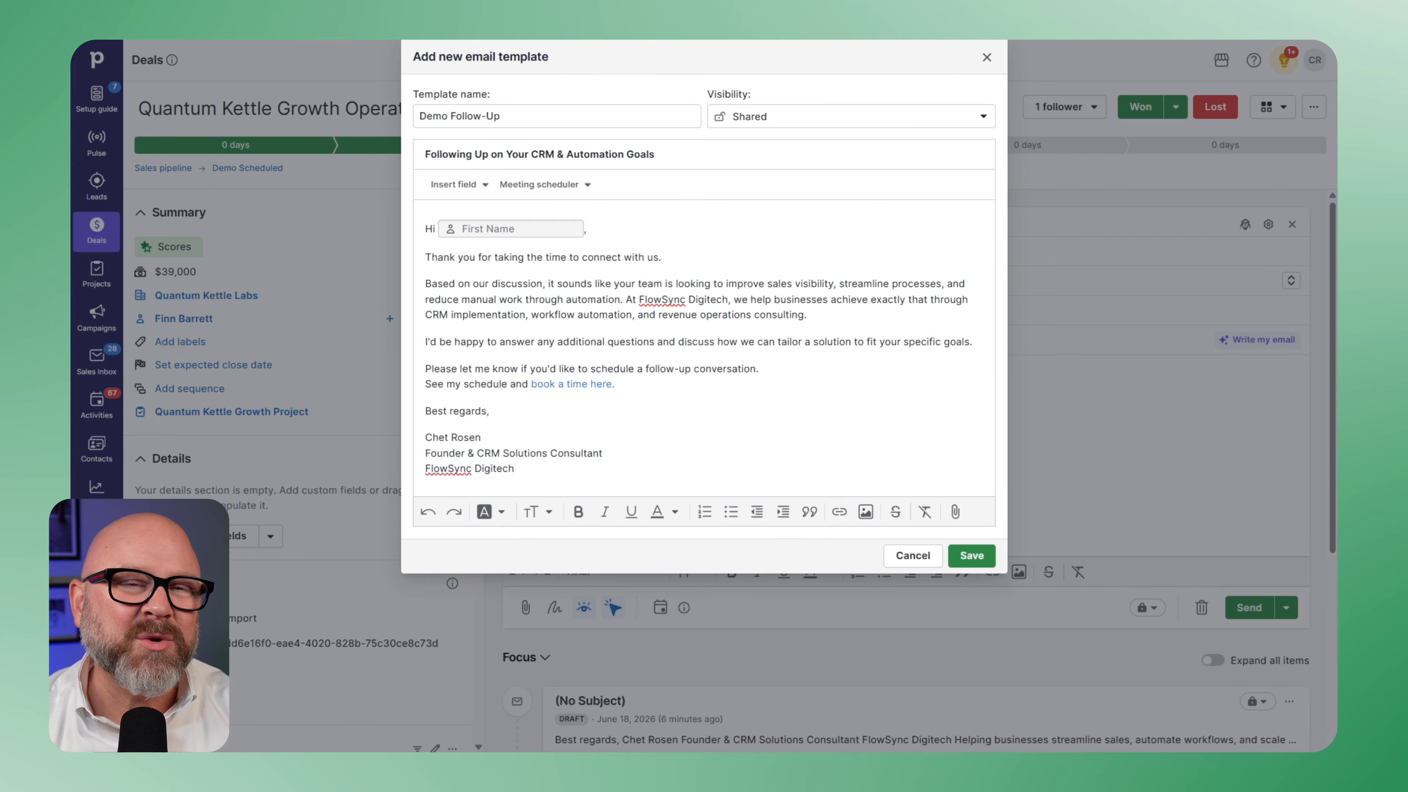
# - Link the "FlowSync Digitech" text in the template's signature to flowsyncdigitech.us
pyautogui.moveTo(526, 469); pyautogui.dragTo(420, 473)
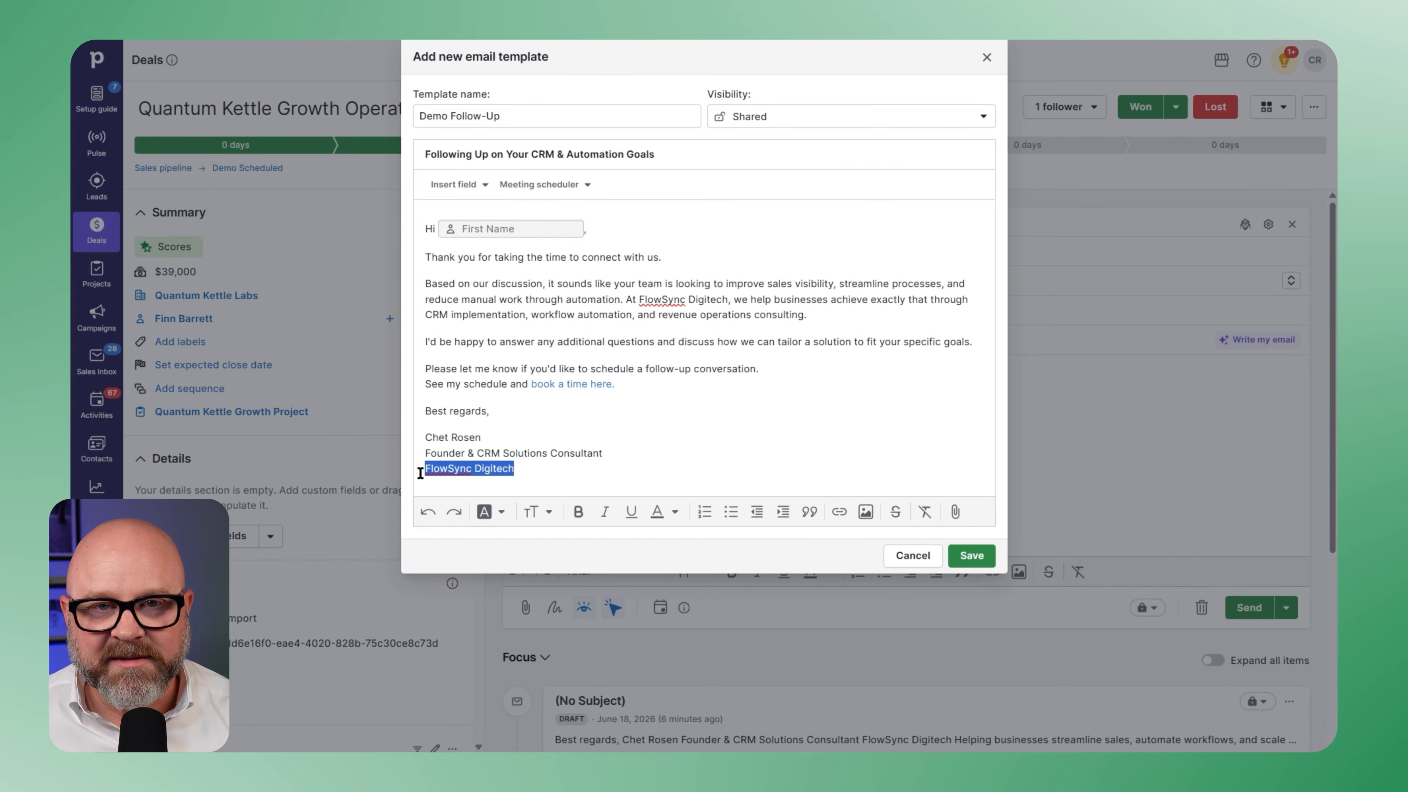
pyautogui.click(840, 513)
pyautogui.click(561, 562)
pyautogui.write('flowsyncdigitech.us')
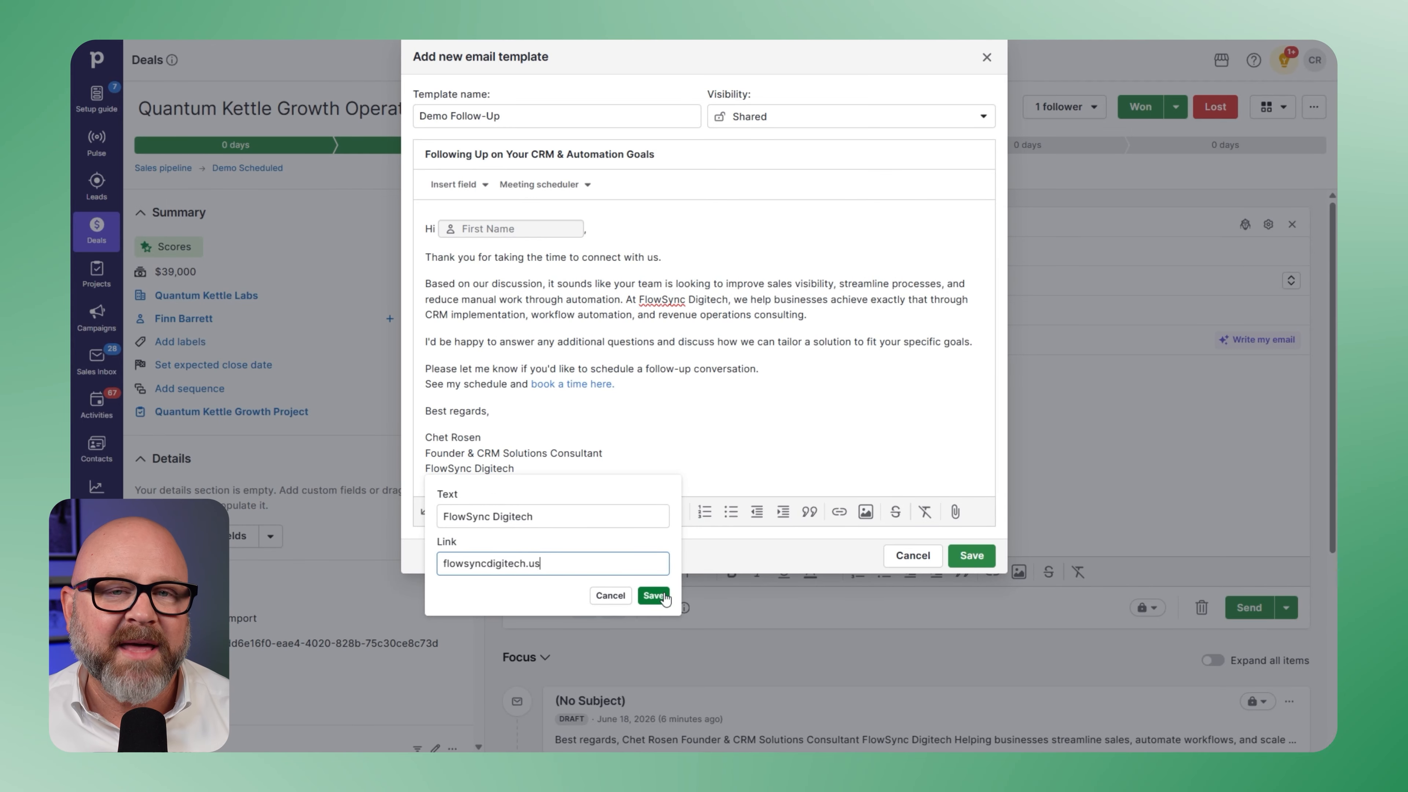
pyautogui.click(654, 596)
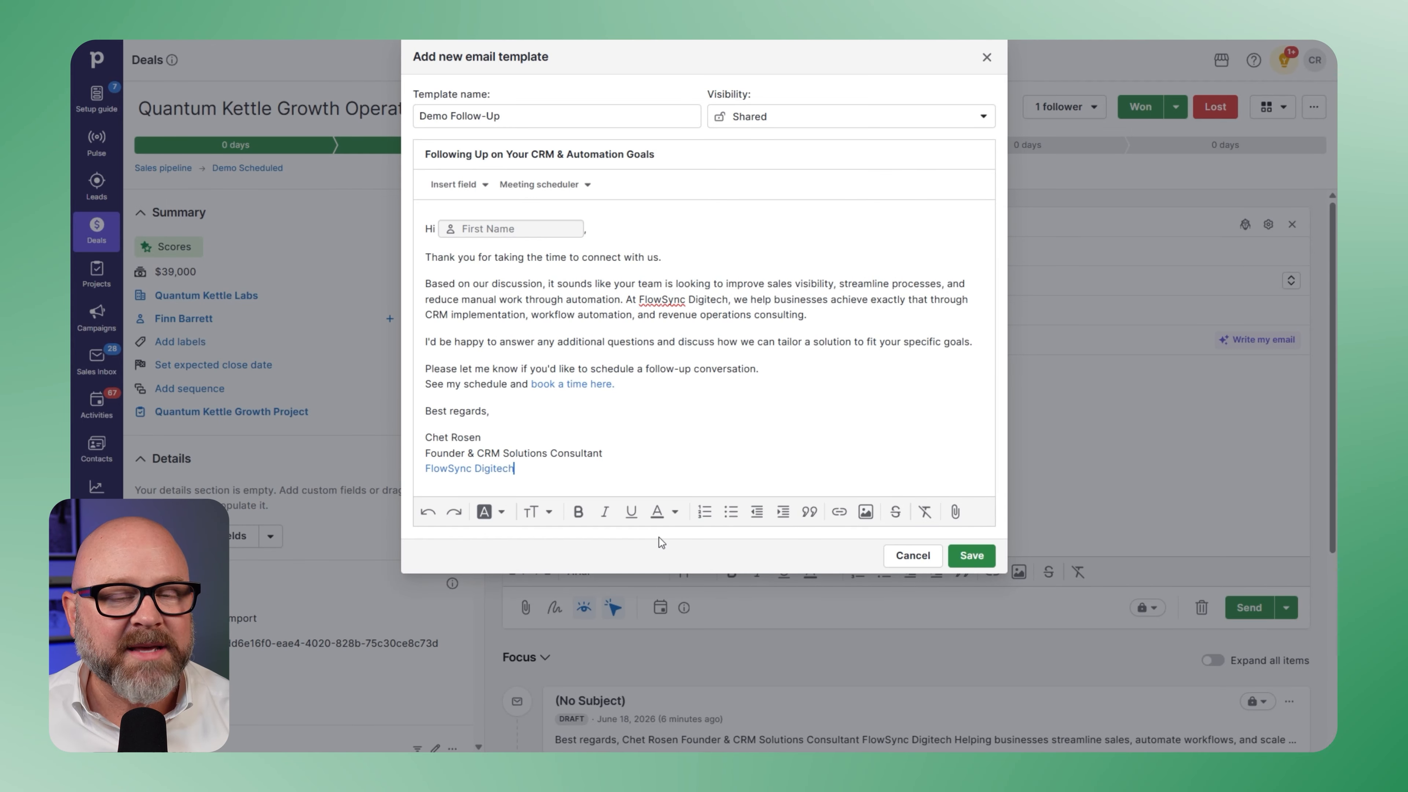
# - Save the new template and apply Demo Follow-Up to the deal's email draft
pyautogui.click(971, 555)
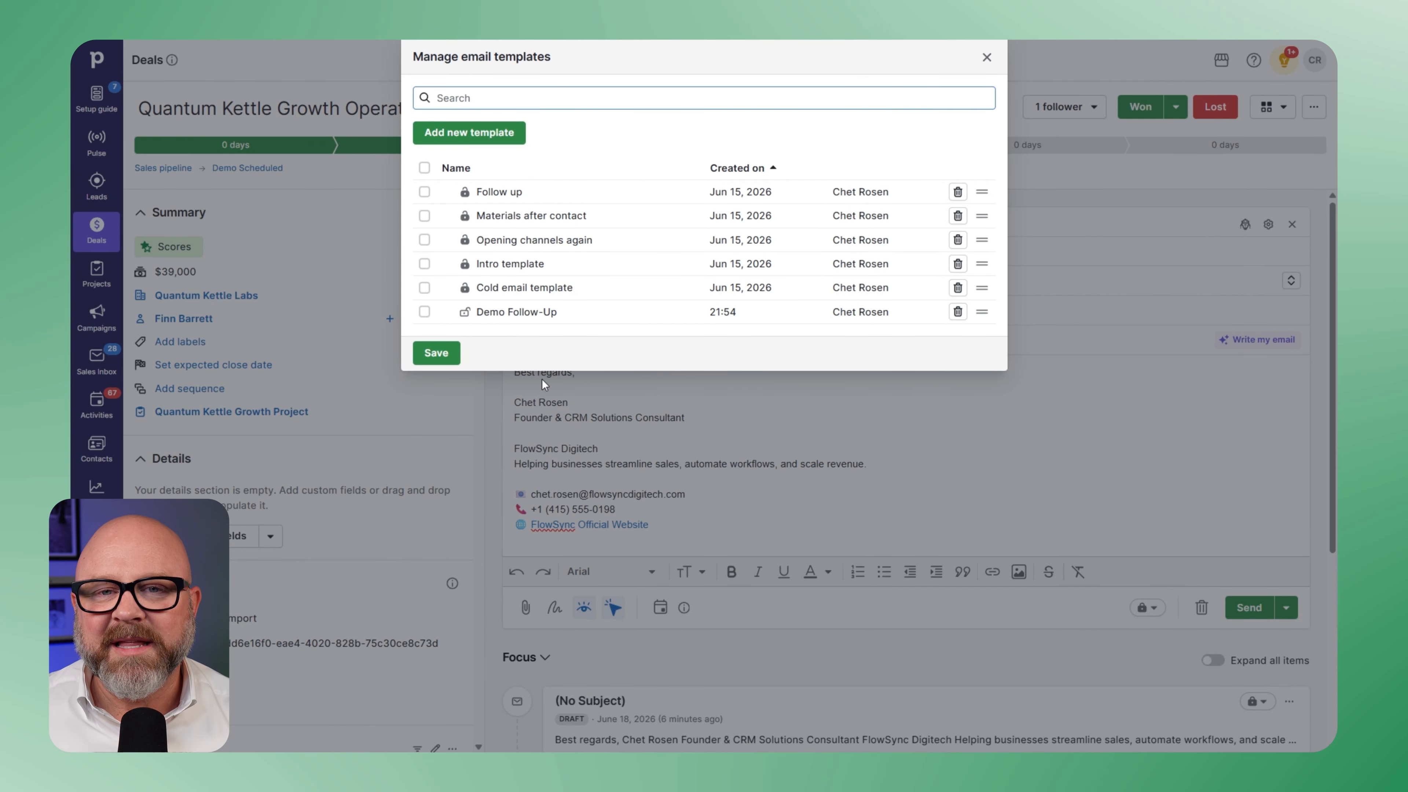
pyautogui.click(435, 353)
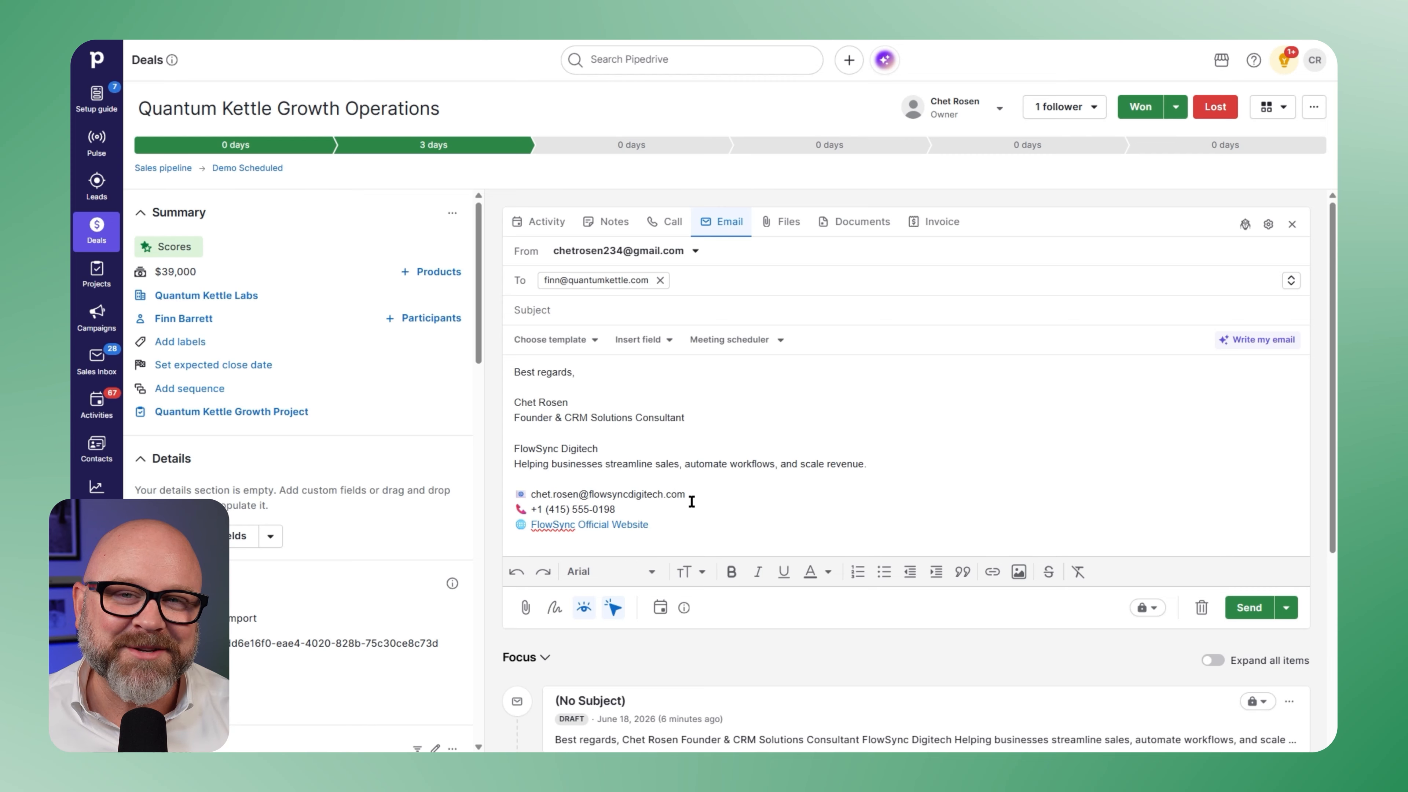
pyautogui.click(579, 345)
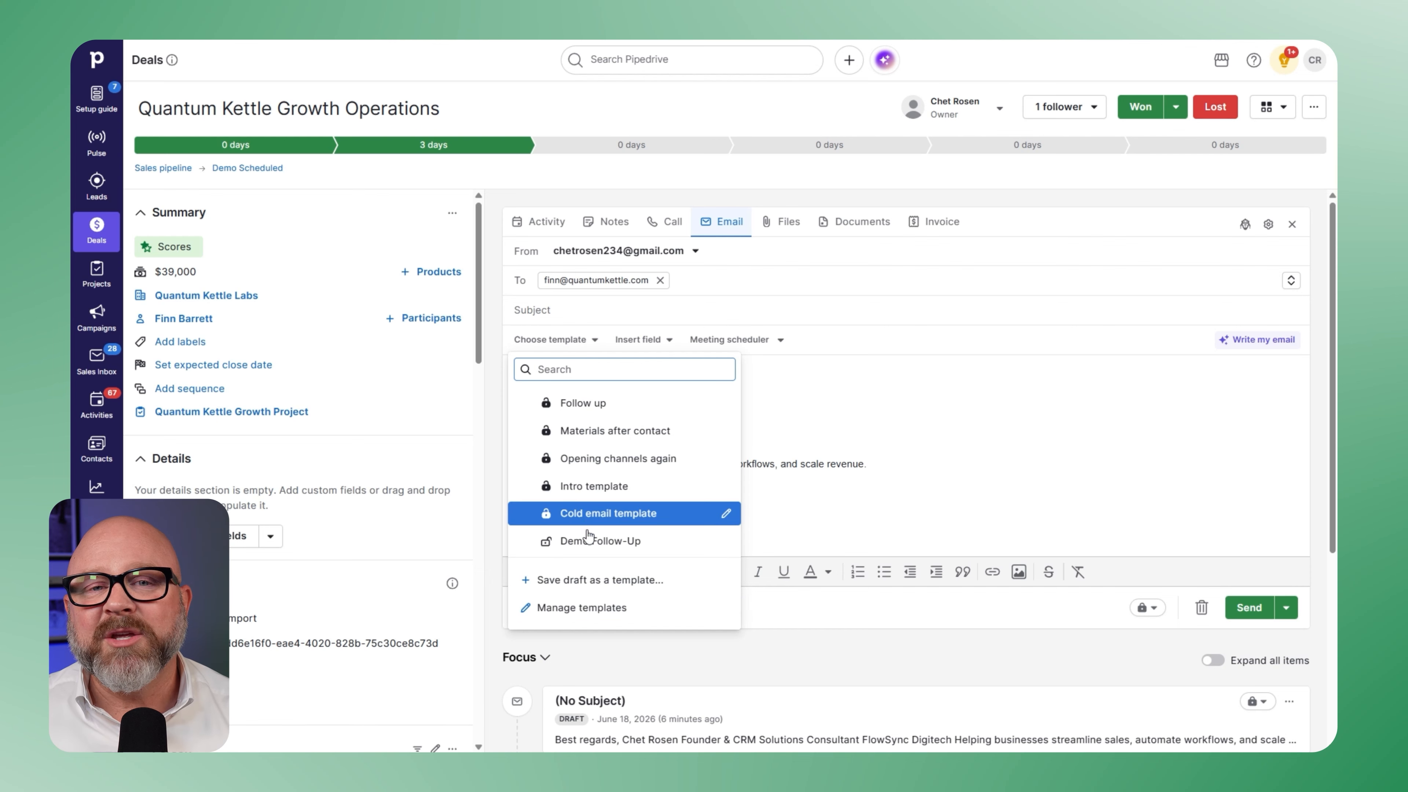
pyautogui.click(585, 541)
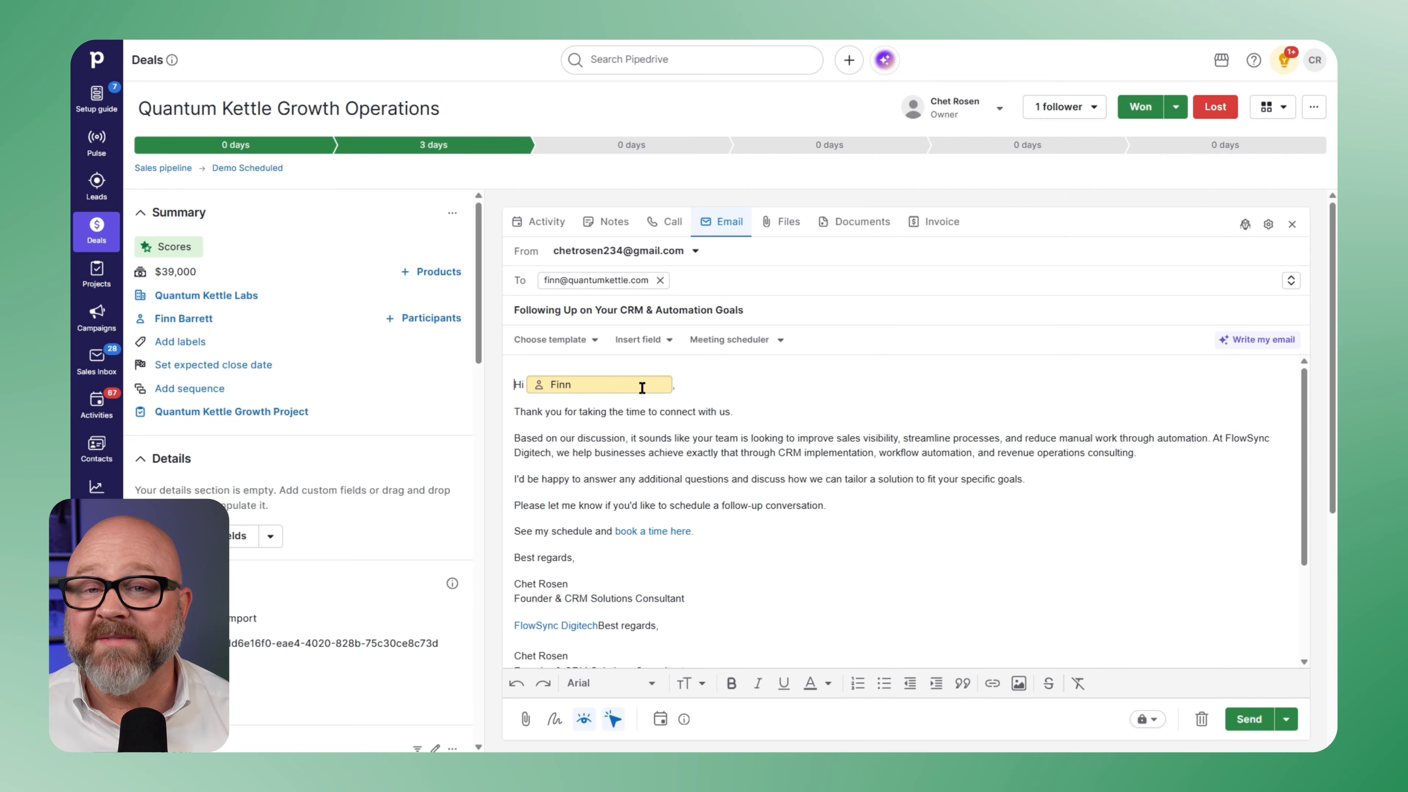
# - Insert an empty Source channel ID field after "Based on our discussion" and try to send the email
pyautogui.click(735, 412)
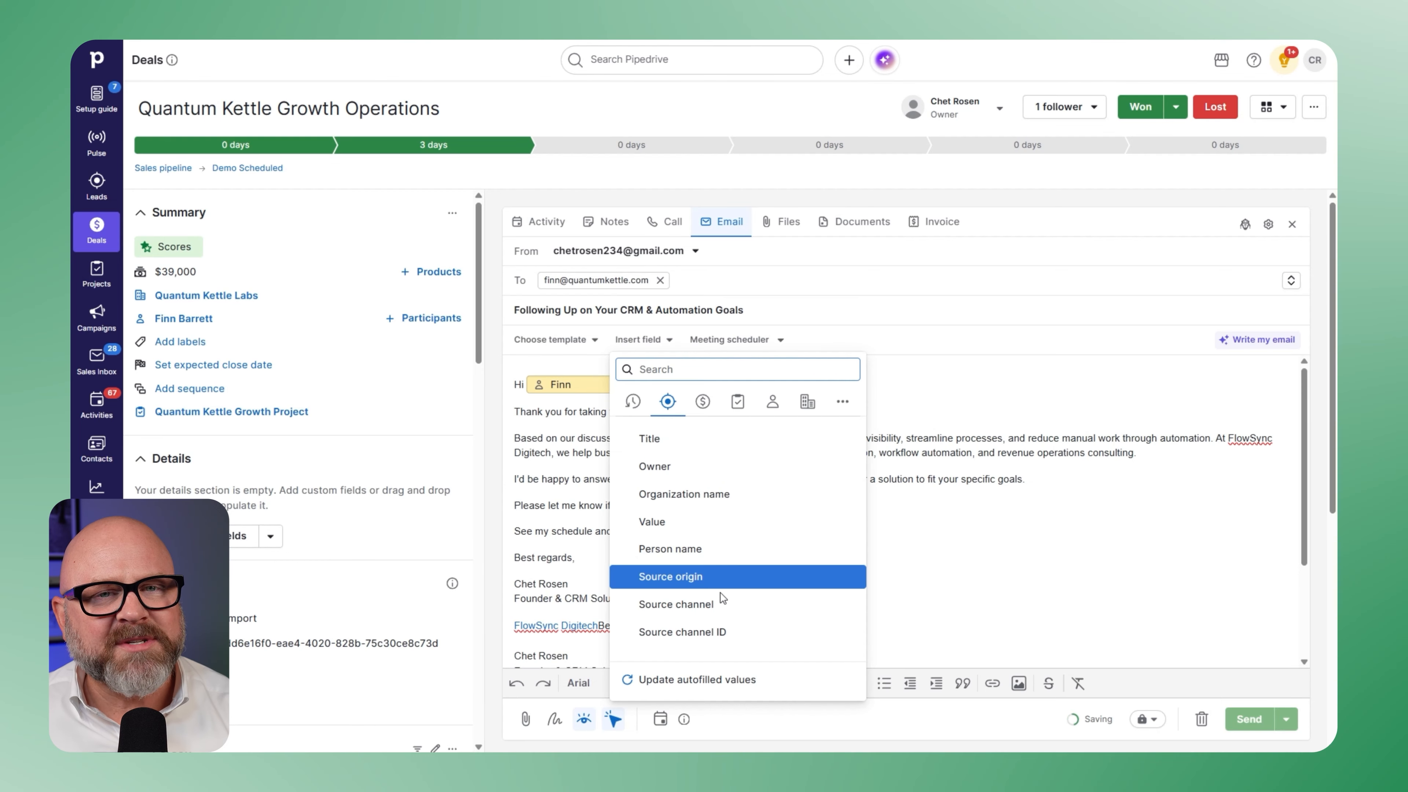
pyautogui.click(723, 632)
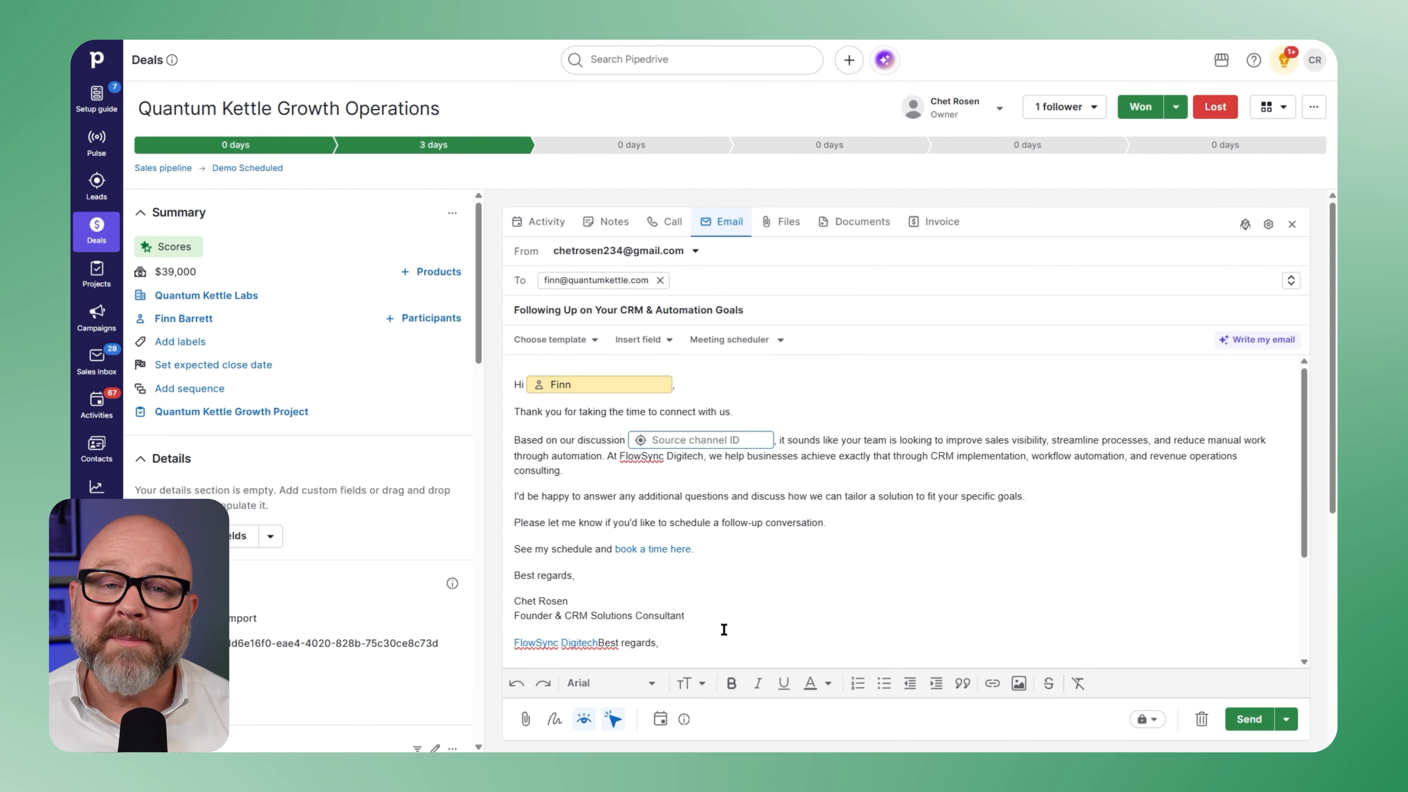
pyautogui.click(1248, 723)
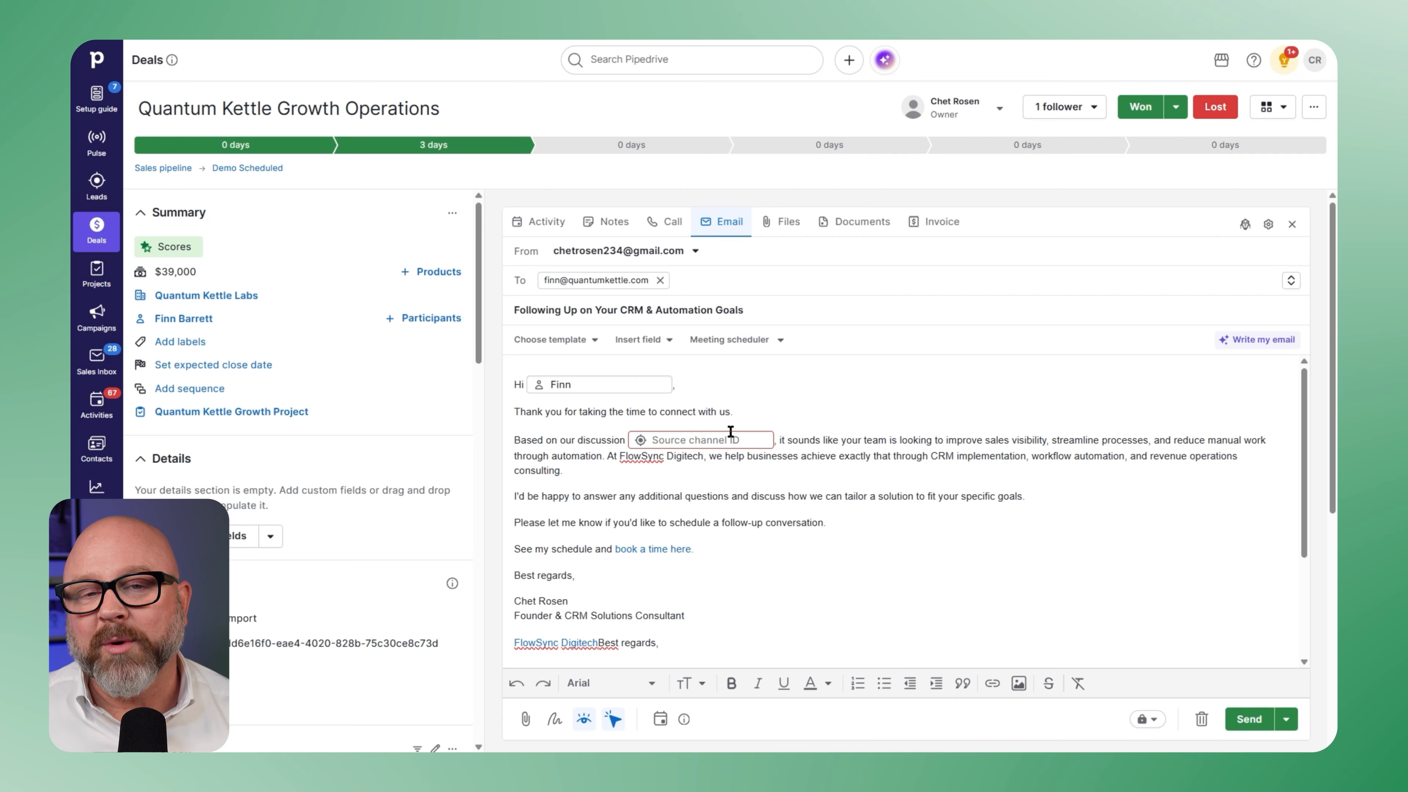
# - Remove the Source channel ID field from the email body
pyautogui.click(770, 442)
pyautogui.press('BackSpace')
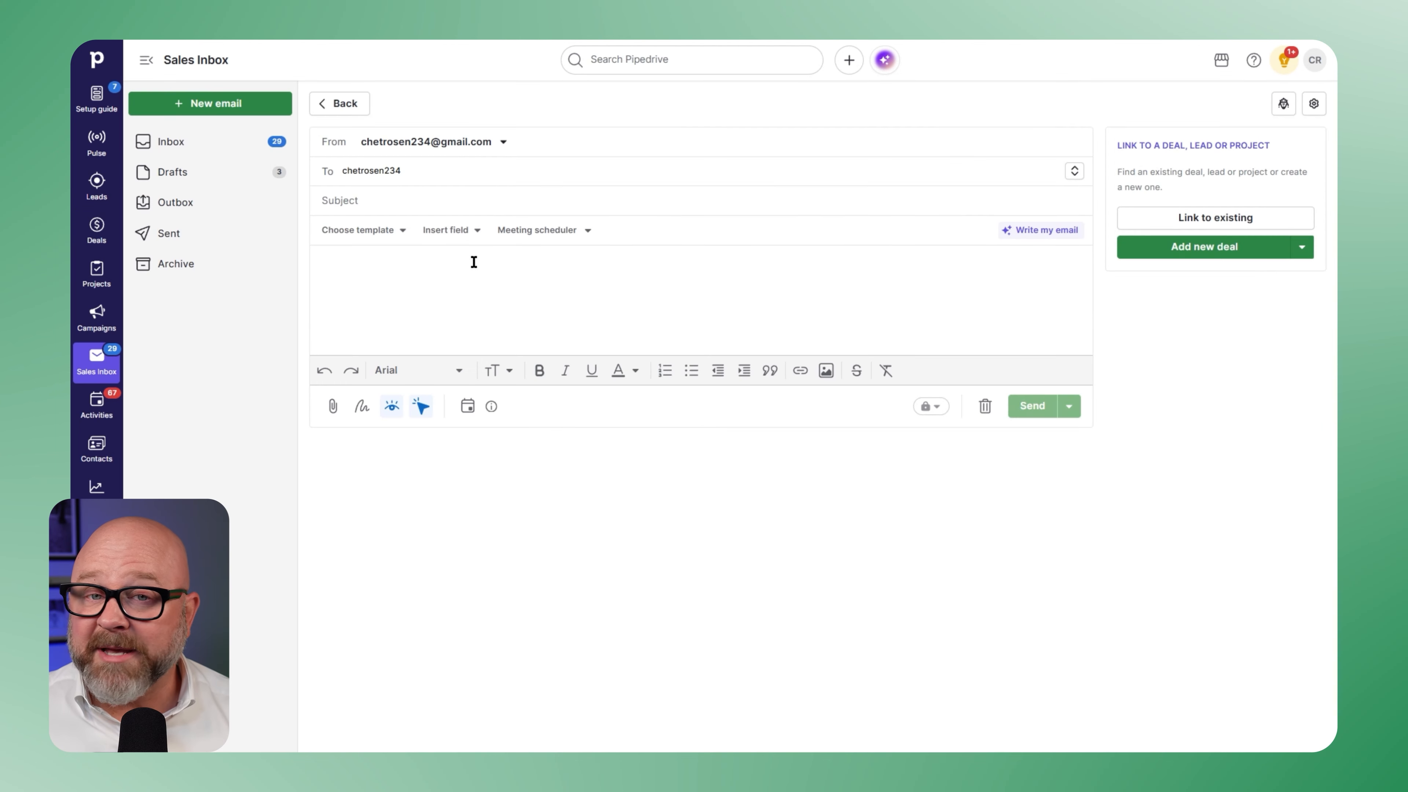
# - Address the new Sales Inbox email to the sender's own e-mail address, apply the Demo Follow-Up template and send it
pyautogui.write('@g')
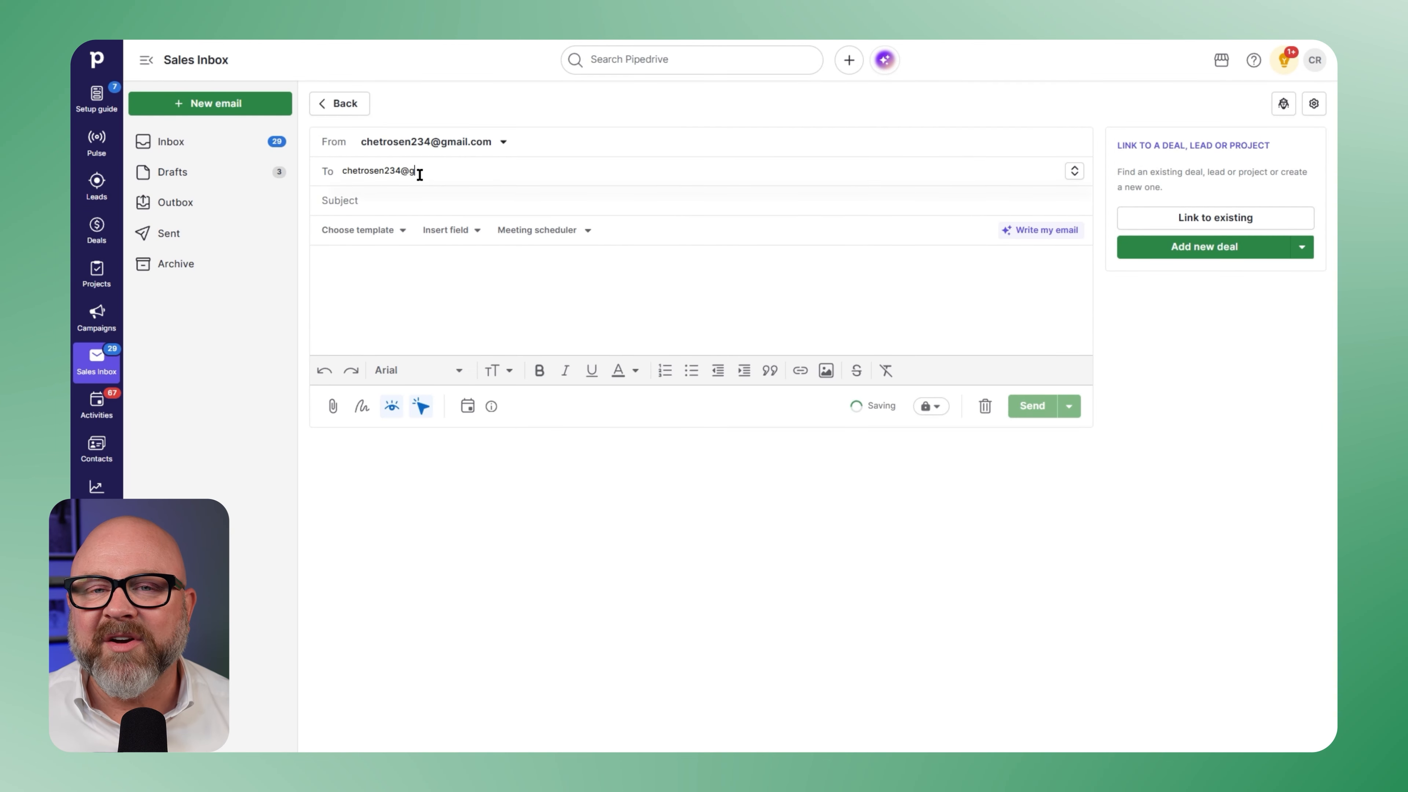
pyautogui.write('mail.com')
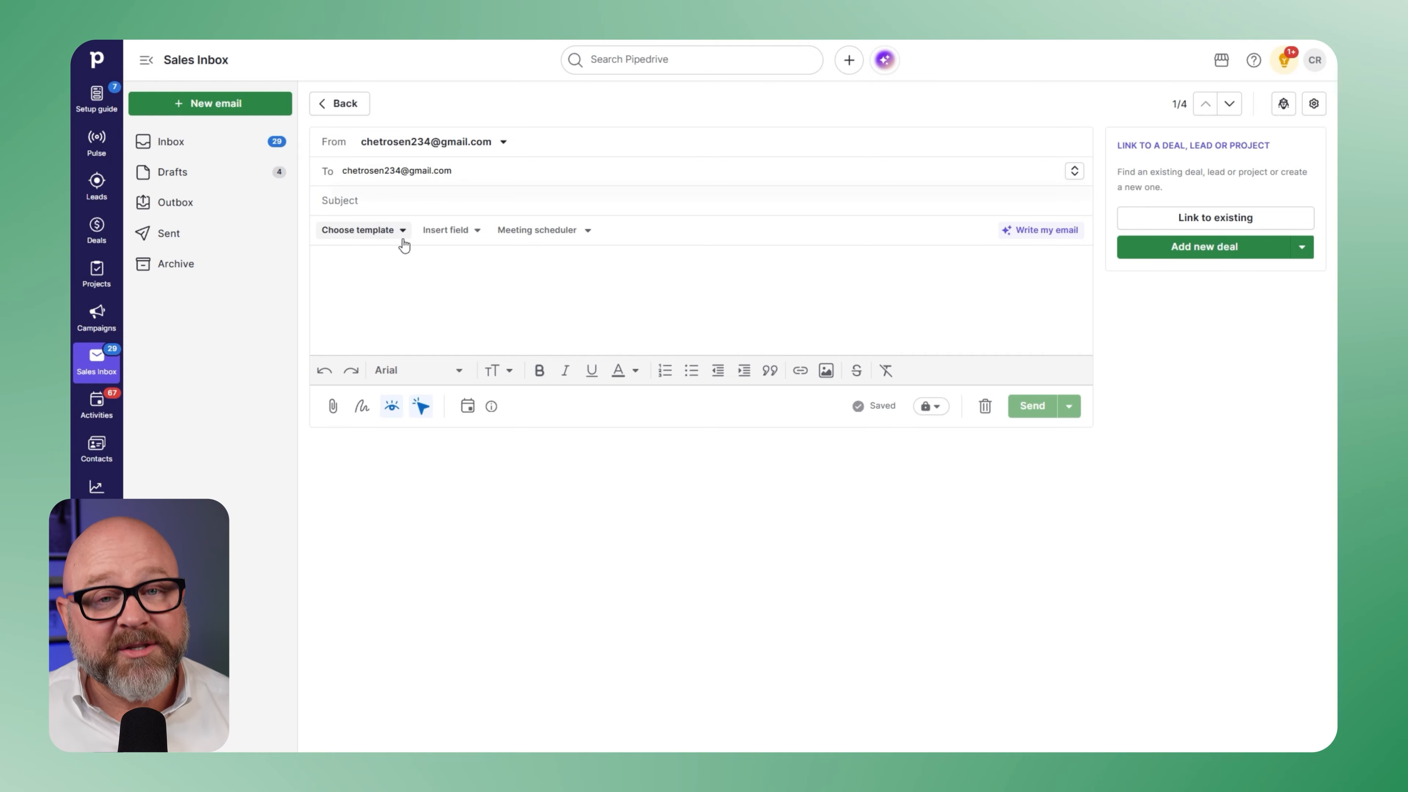
pyautogui.click(391, 232)
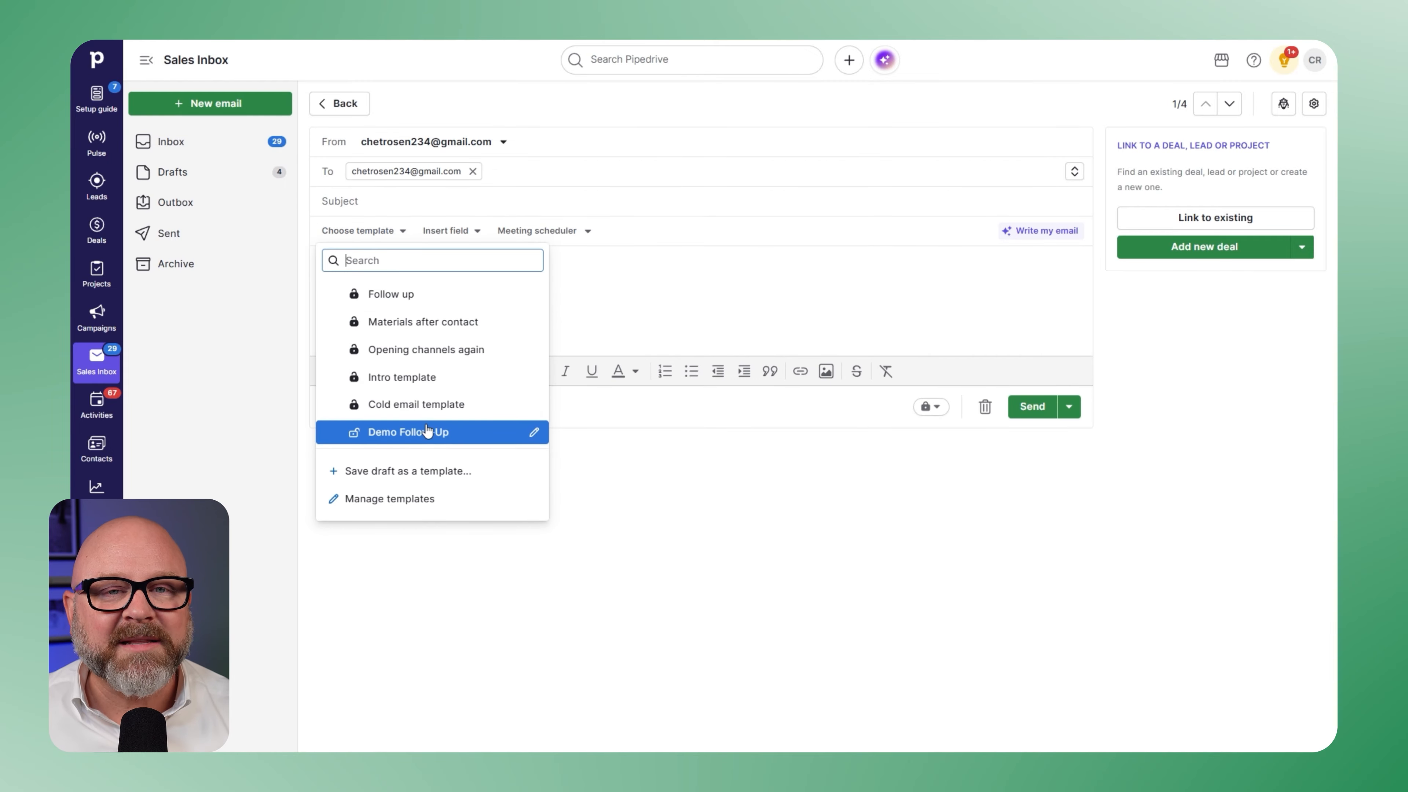
pyautogui.click(432, 436)
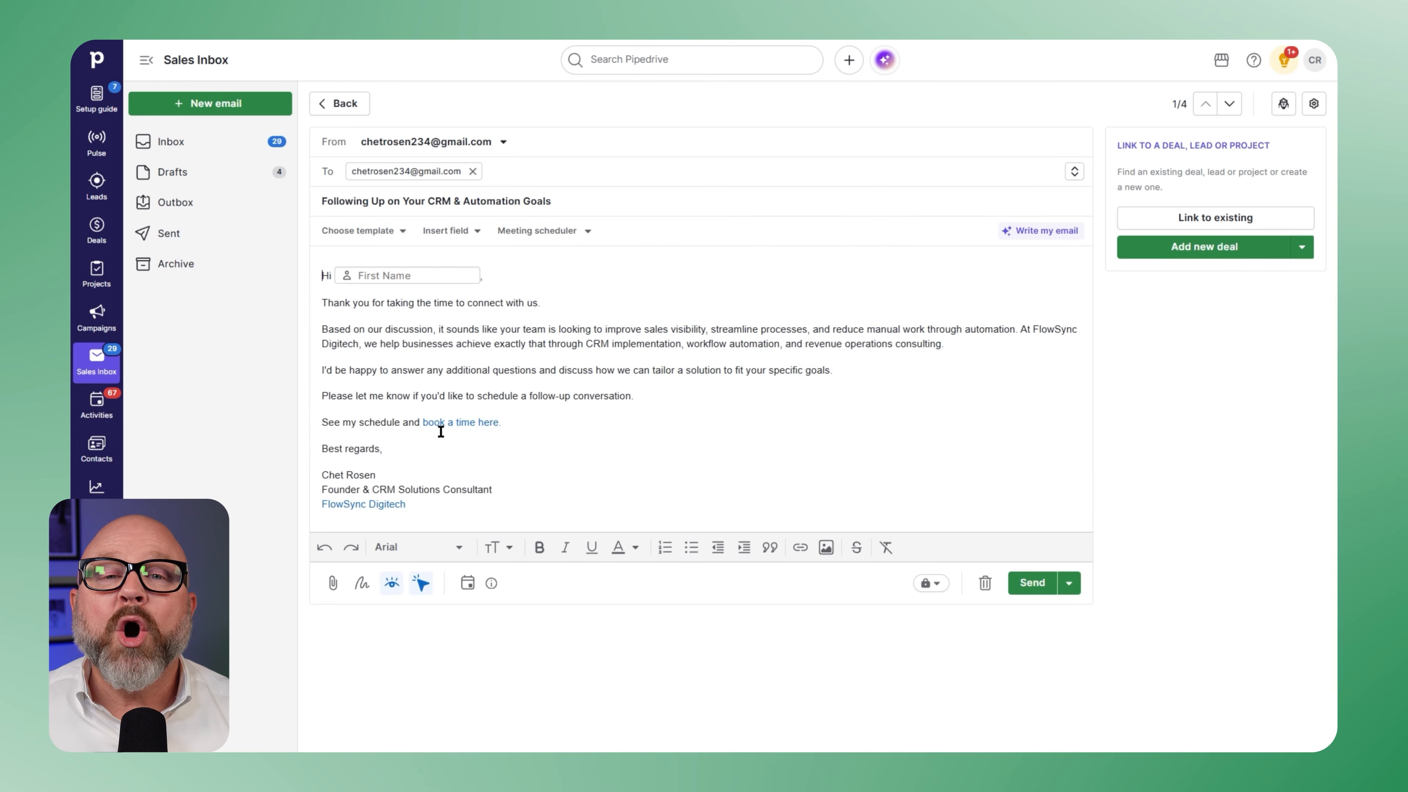
pyautogui.click(1024, 584)
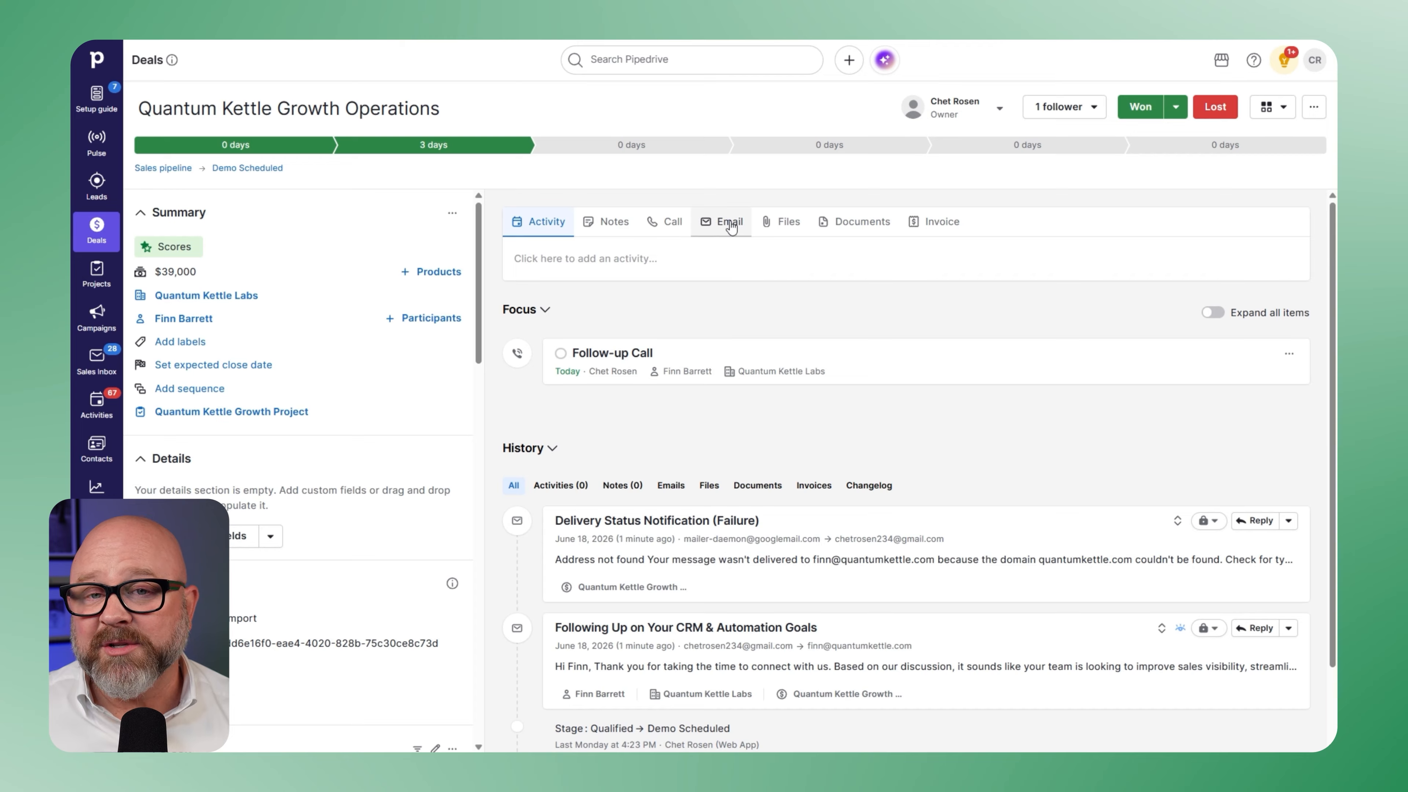
# - Start a new email from the Quantum Kettle Growth Operations deal and open the Demo Follow-Up template for editing
pyautogui.click(722, 222)
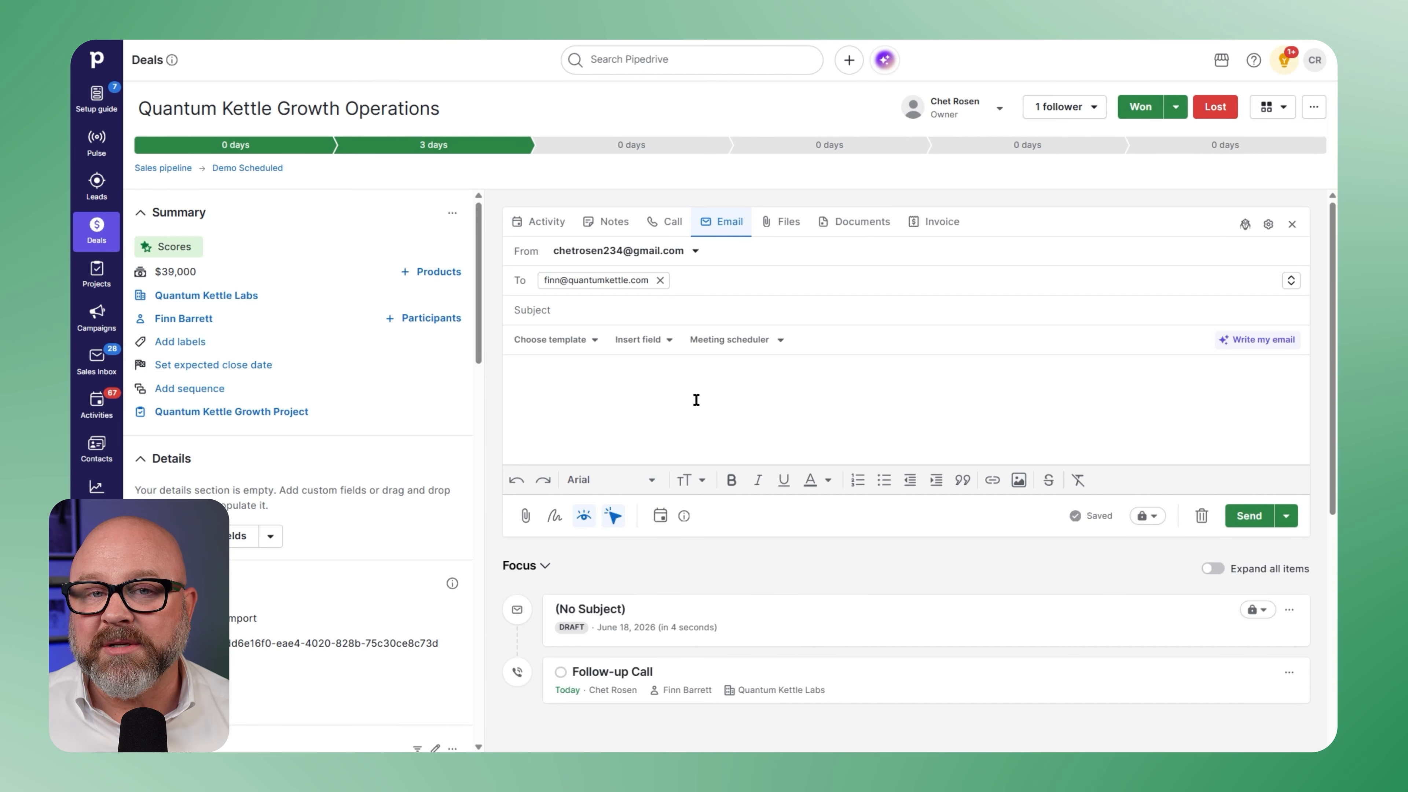
pyautogui.click(554, 340)
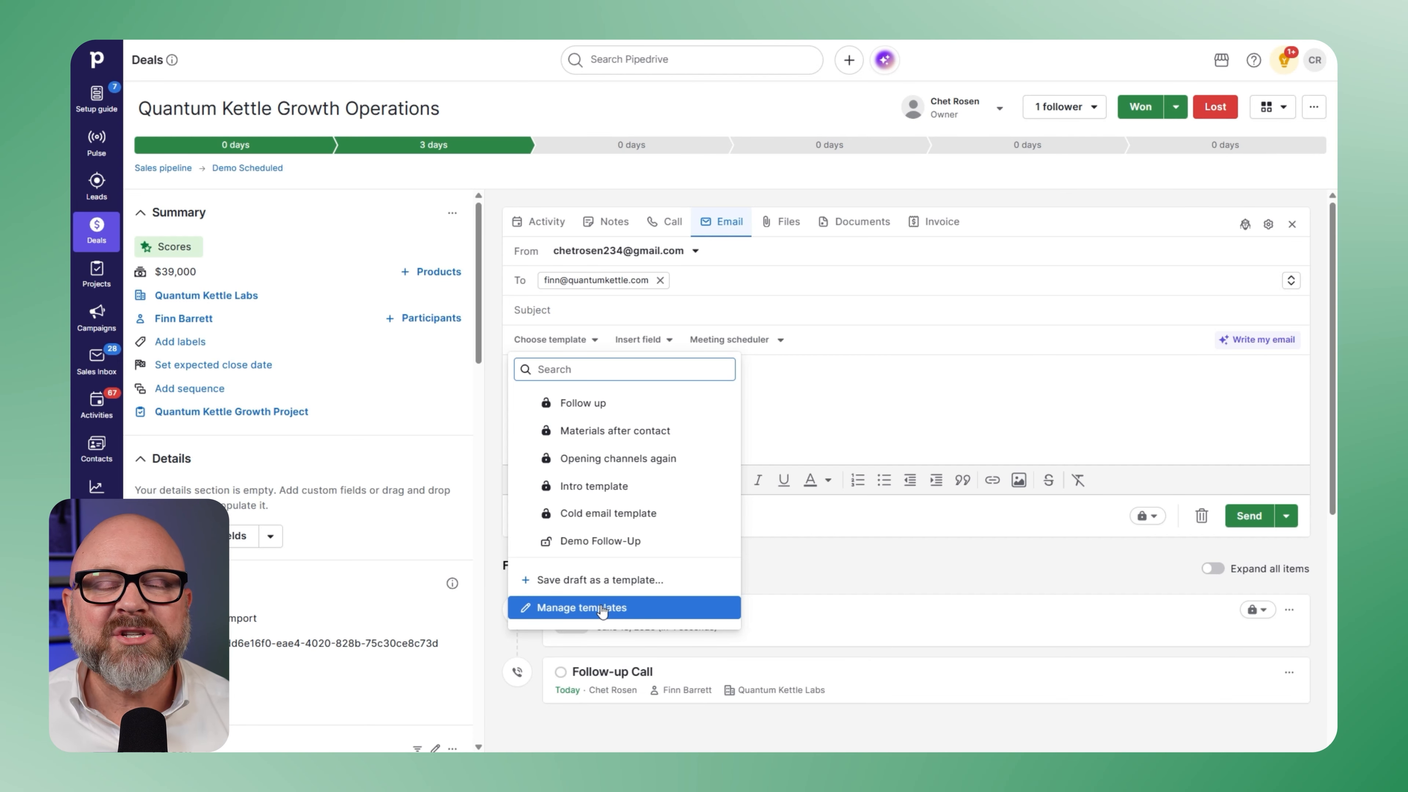
pyautogui.click(602, 610)
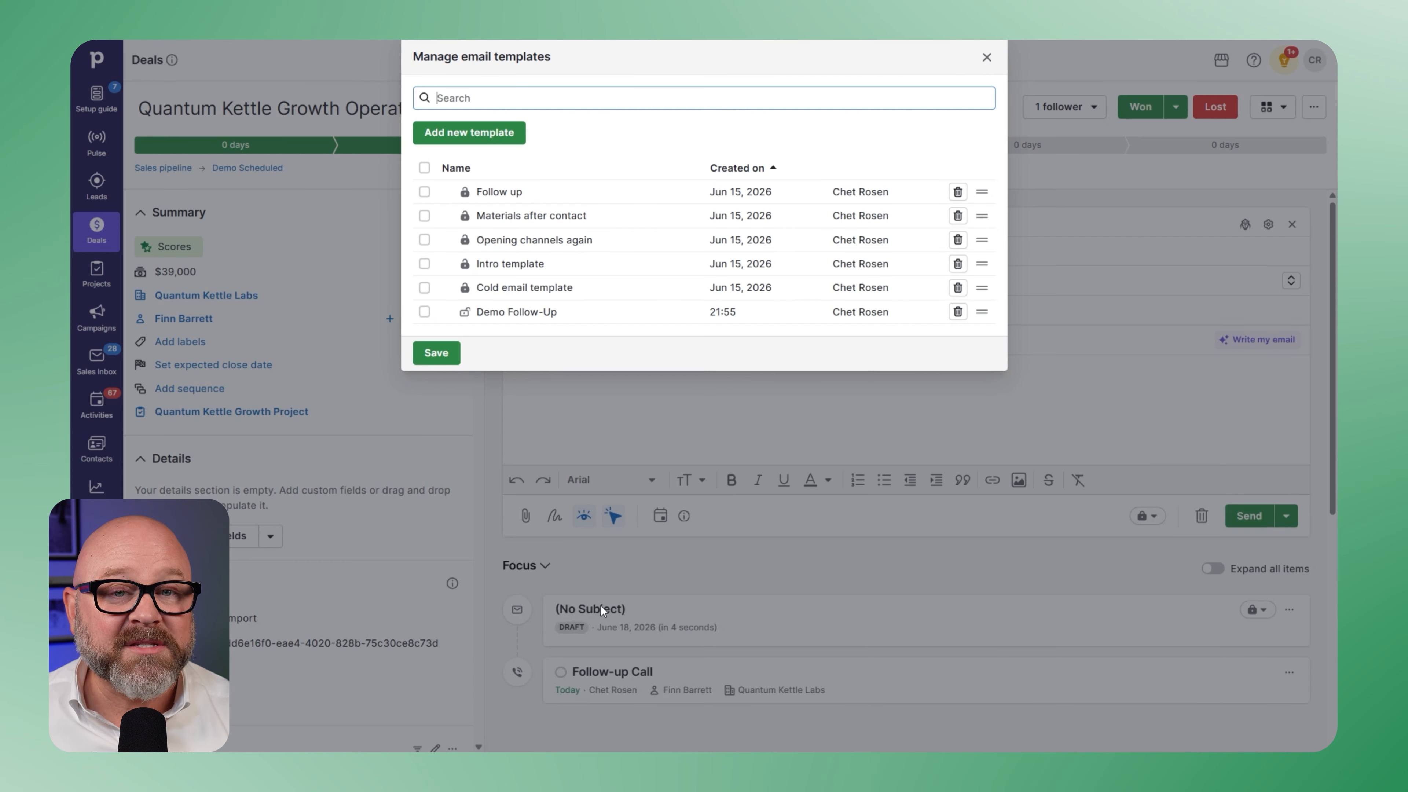
pyautogui.click(526, 313)
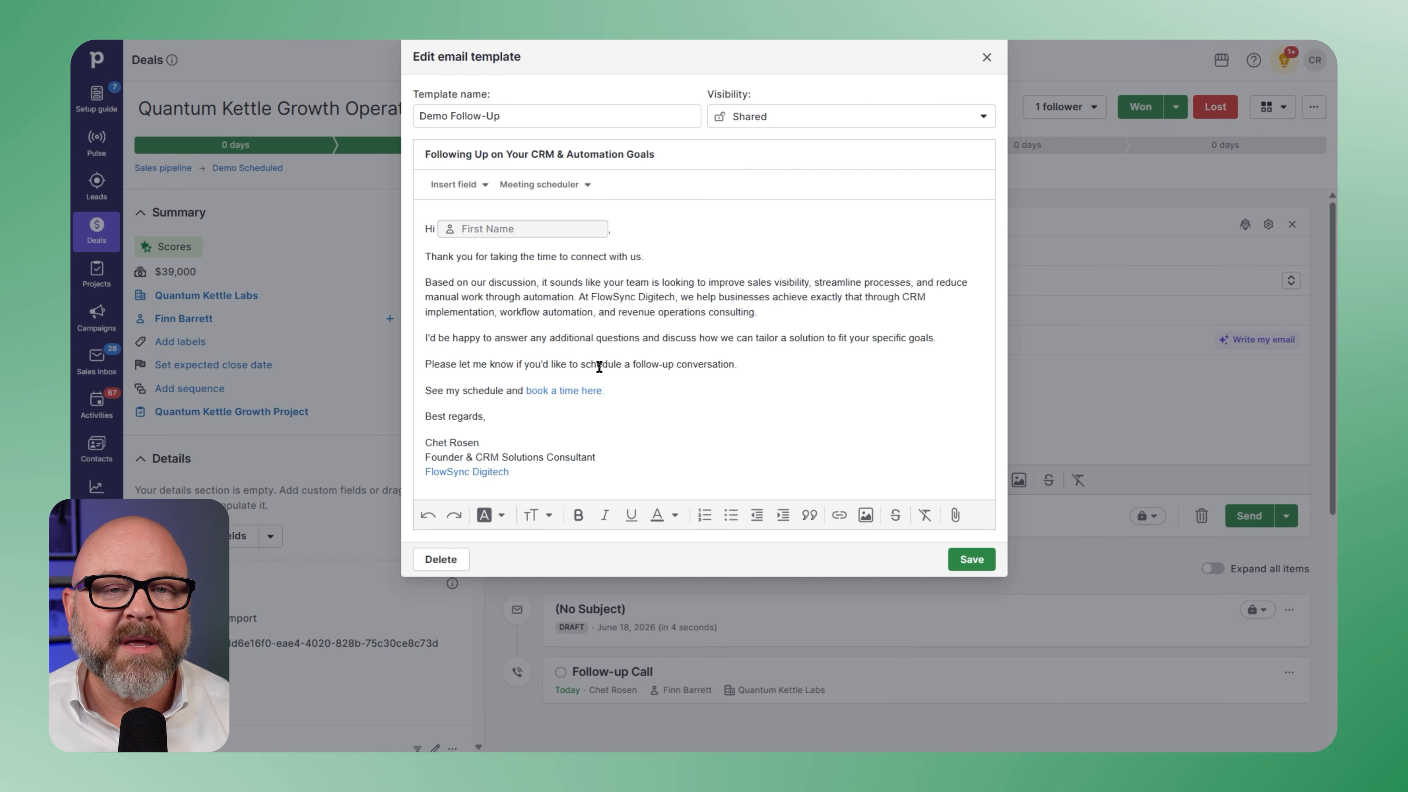
# - Enlarge the font of the template's "I'd be happy to answer" and "Please let me know" paragraphs and reselect that passage
pyautogui.moveTo(740, 366); pyautogui.dragTo(425, 340)
pyautogui.click(669, 515)
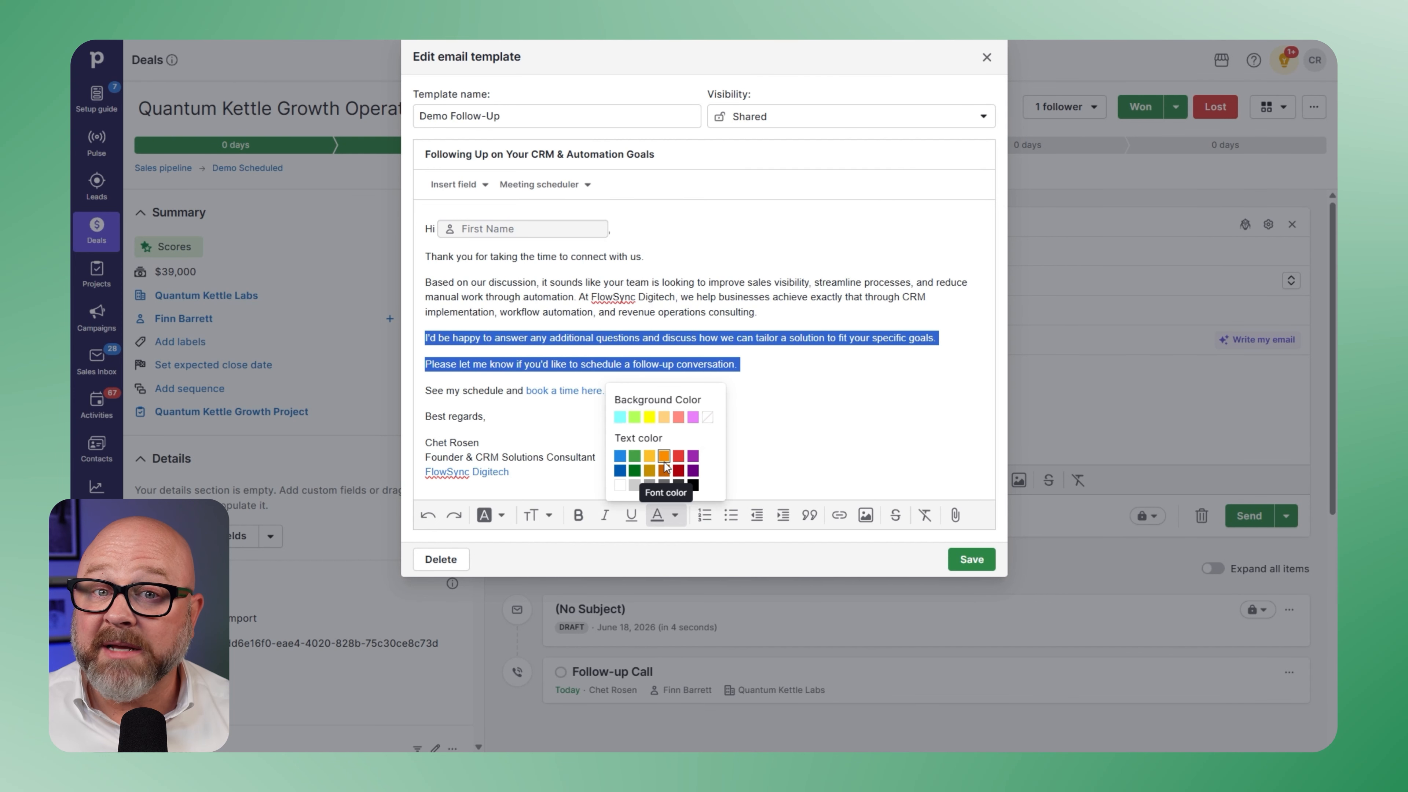
pyautogui.click(542, 515)
pyautogui.click(527, 437)
pyautogui.click(616, 443)
pyautogui.moveTo(543, 409); pyautogui.dragTo(426, 338)
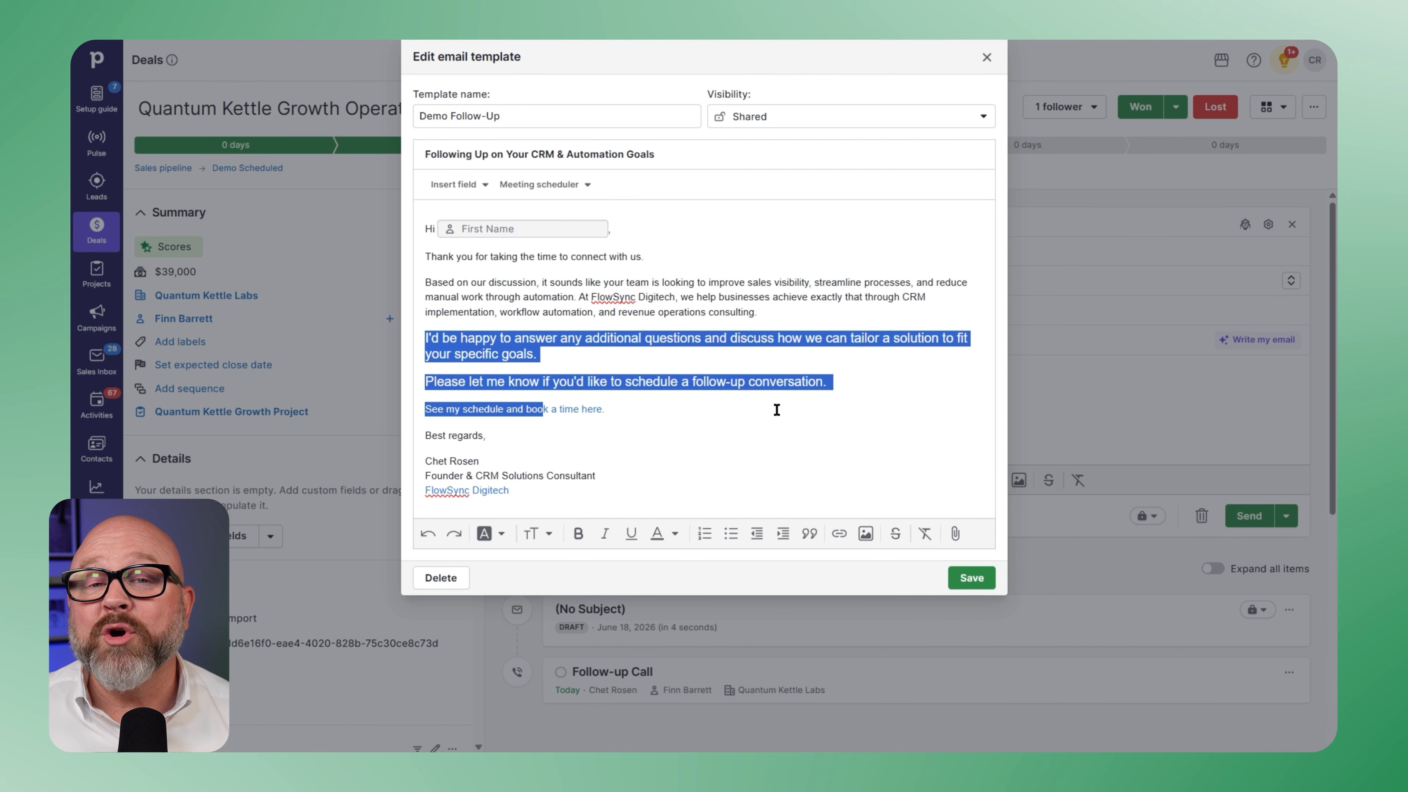